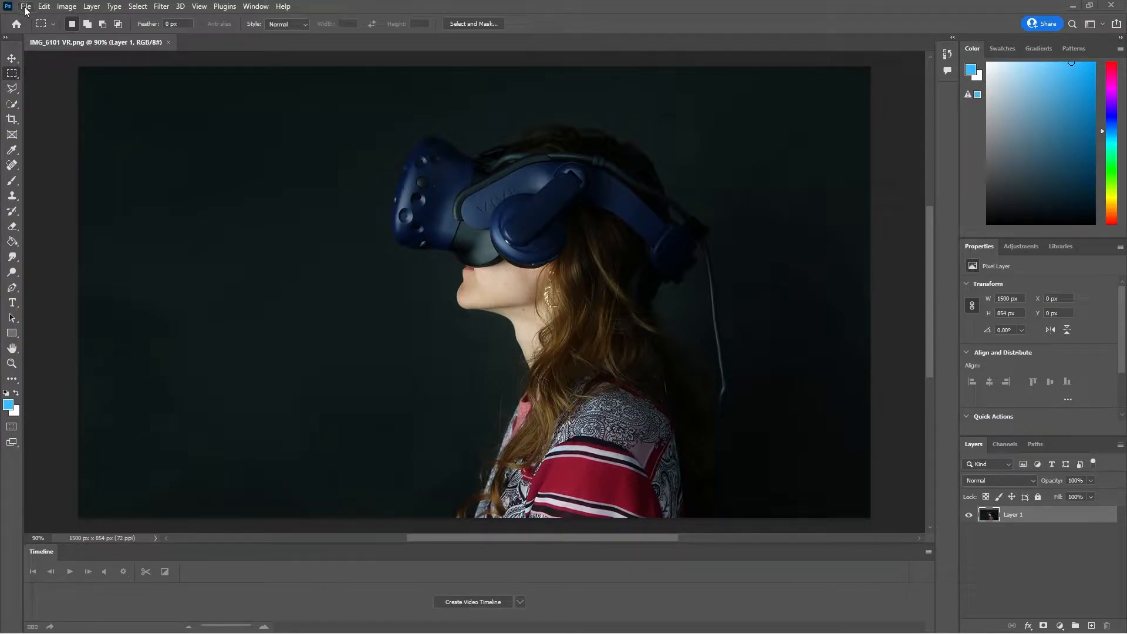
click(27, 7)
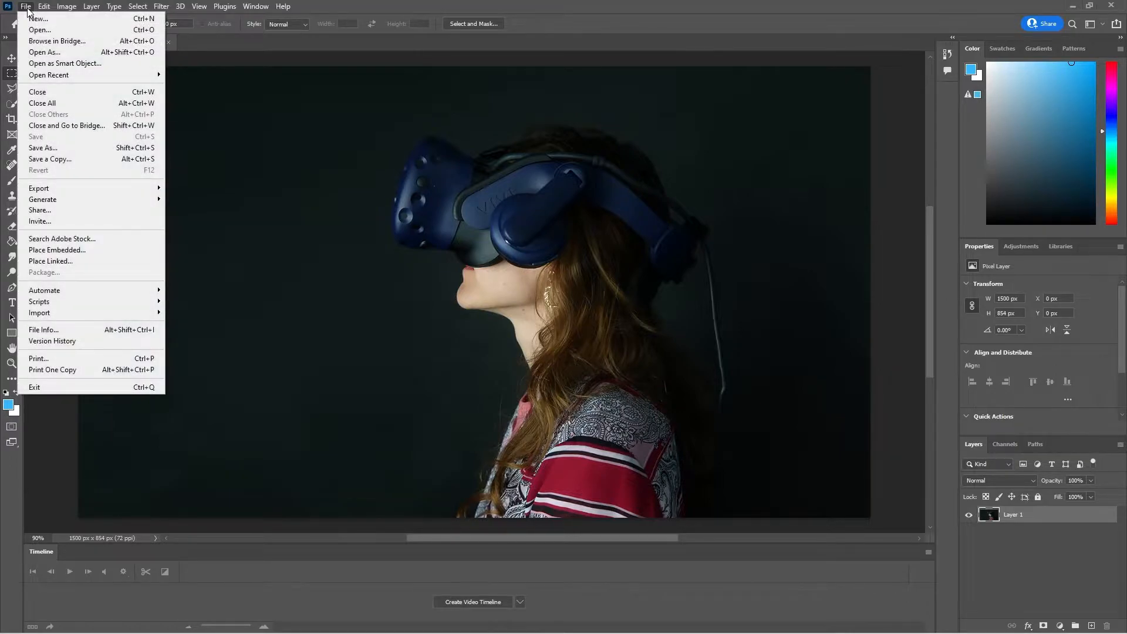
click(47, 32)
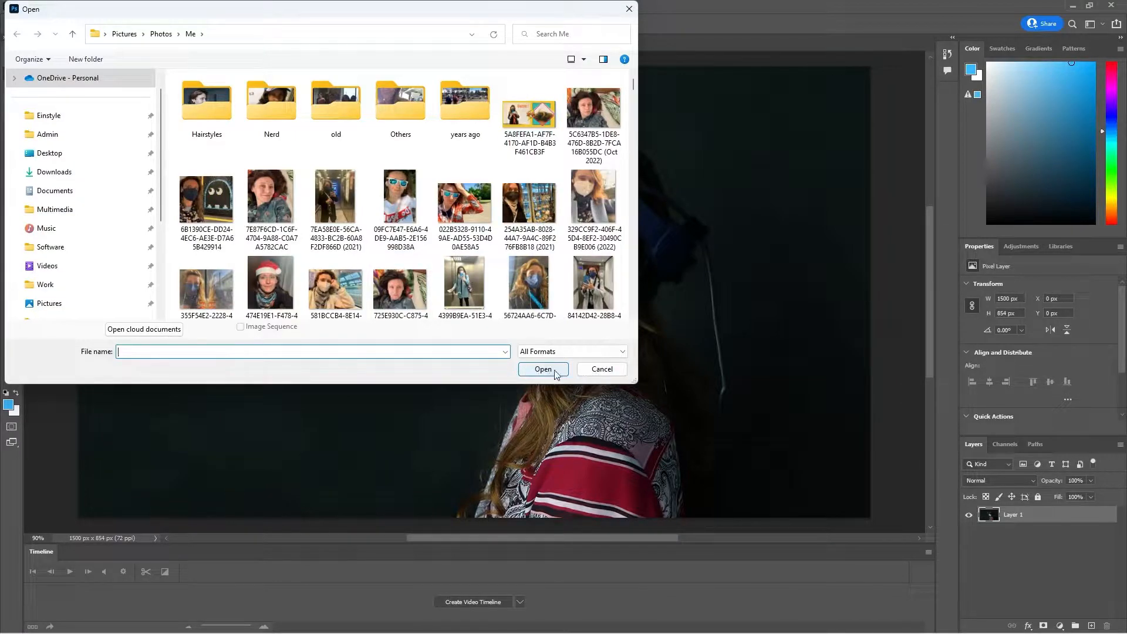
click(600, 369)
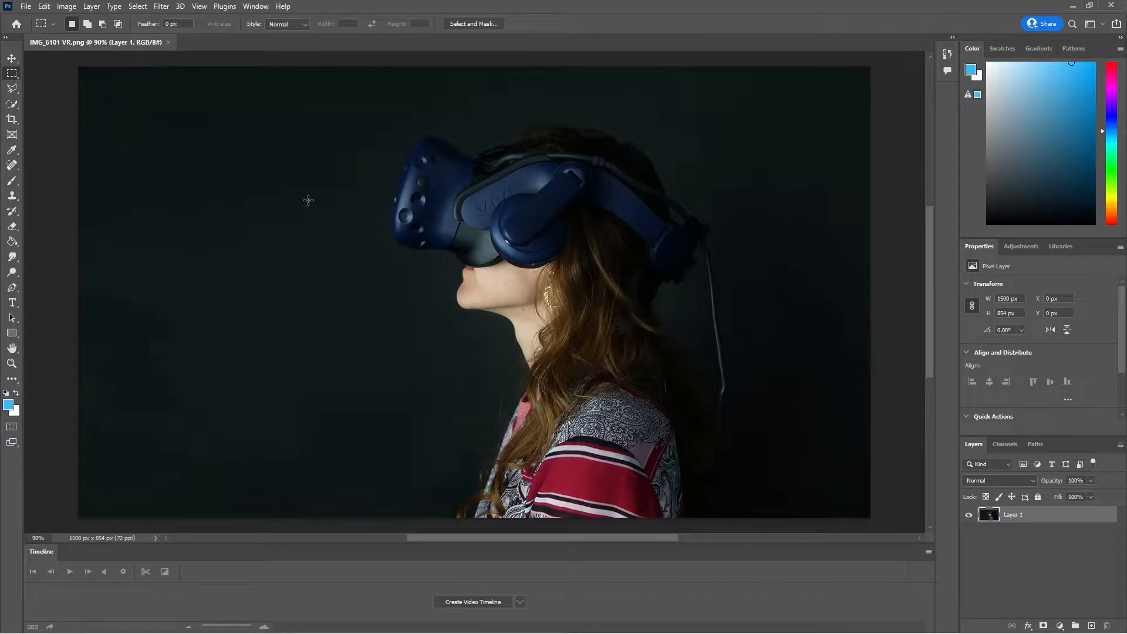
Activate the Quick Selection tool in add mode with a 20 px brush.
click(11, 106)
right_click(11, 106)
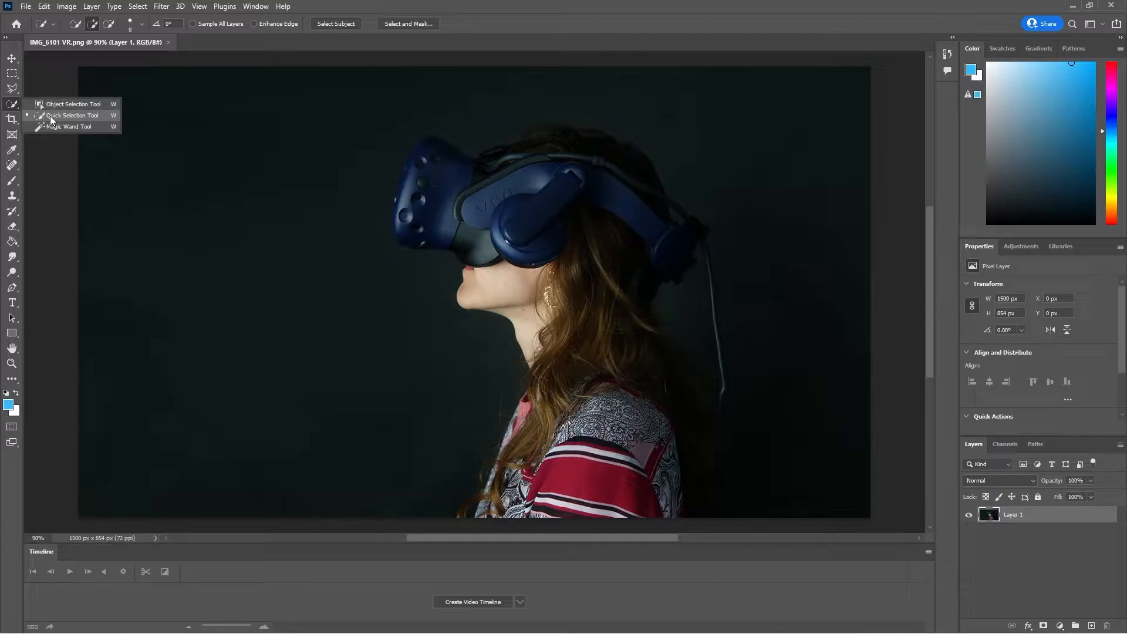
click(97, 115)
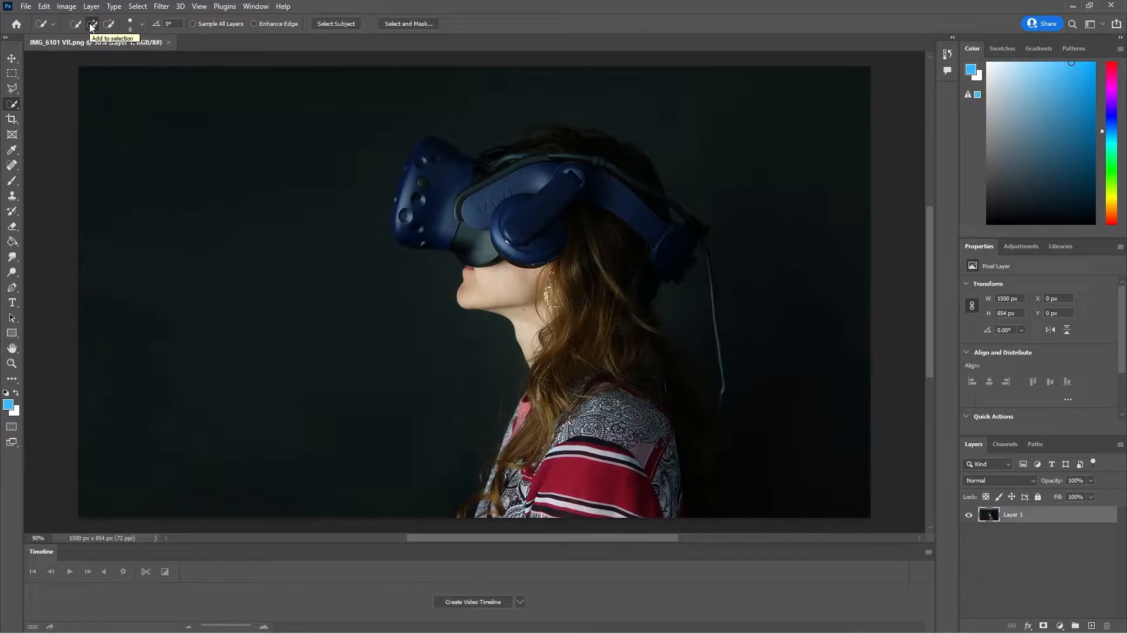
click(142, 25)
drag(81, 55, 87, 56)
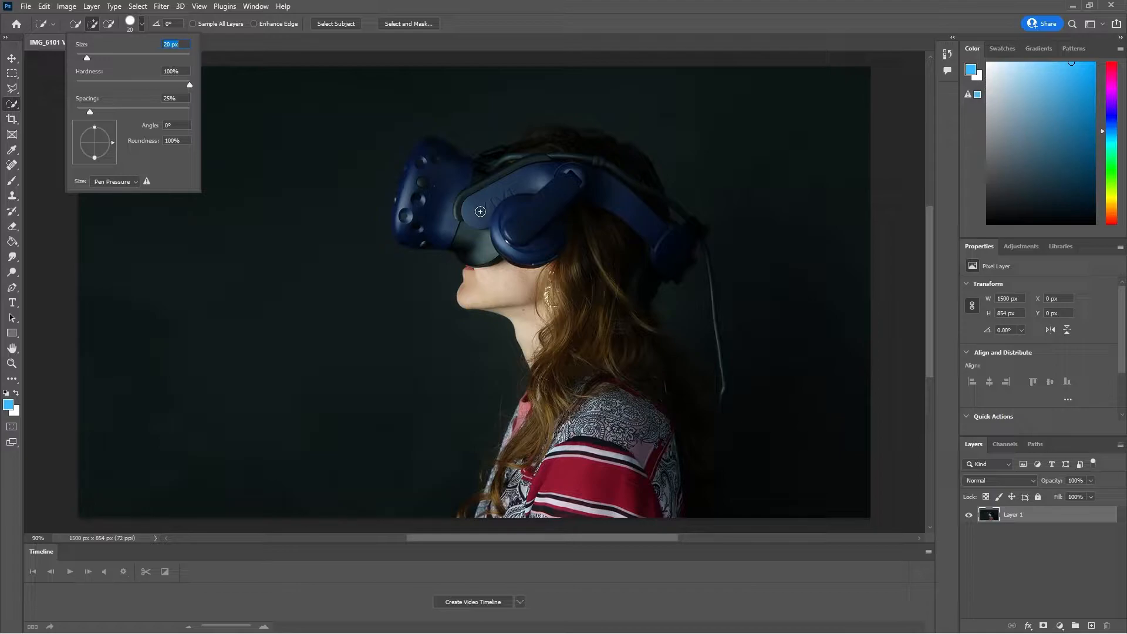
click(69, 249)
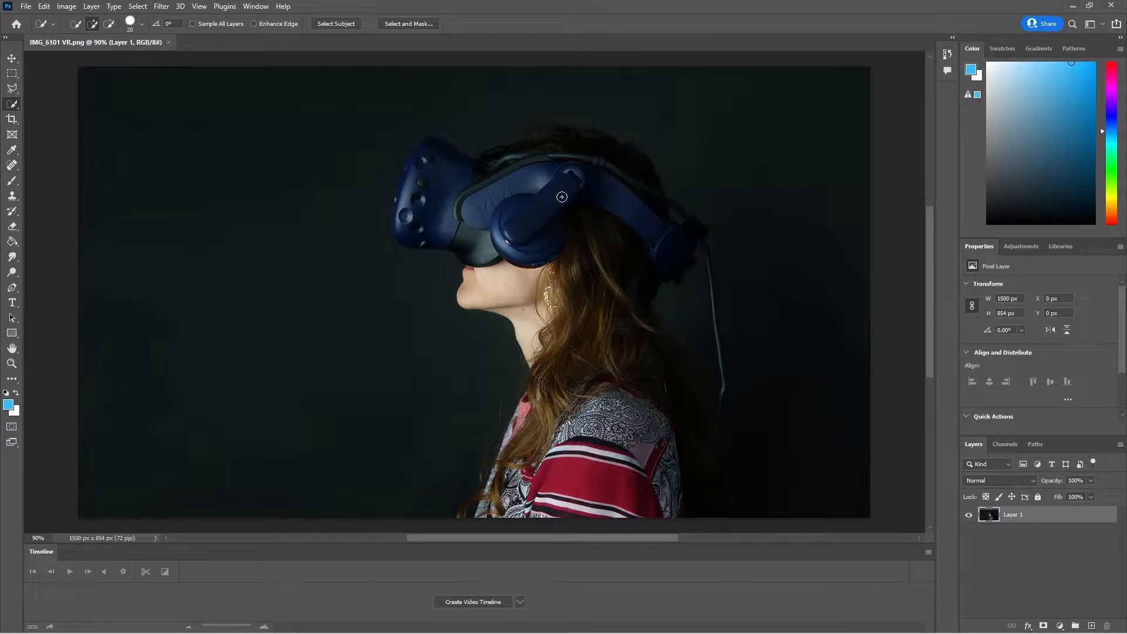
Quick-select the woman's face, hair, shirt and headset strap, then subtract the dark background behind her from the selection.
mouse_move(562, 197)
mouse_down()
mouse_move(573, 228)
mouse_move(602, 399)
mouse_move(571, 505)
mouse_move(541, 517)
mouse_move(528, 436)
mouse_move(552, 398)
mouse_move(542, 429)
mouse_move(594, 374)
mouse_move(622, 388)
mouse_move(683, 515)
mouse_up()
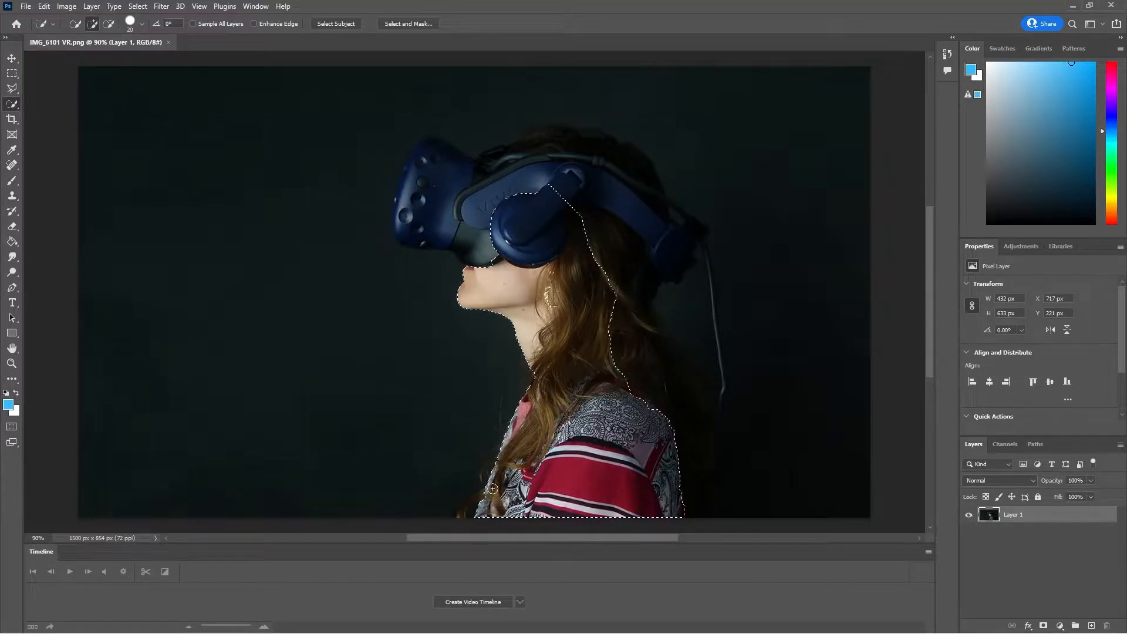
mouse_move(594, 239)
mouse_down()
mouse_move(601, 200)
mouse_move(610, 211)
mouse_move(631, 160)
mouse_up()
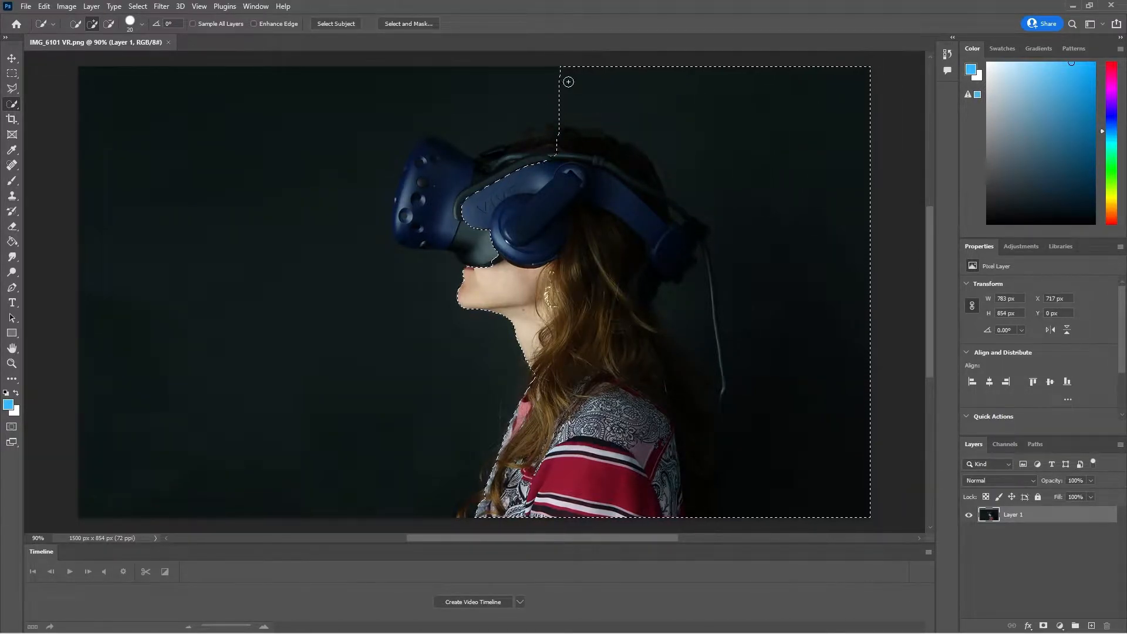
key(alt)
mouse_move(660, 86)
mouse_down()
mouse_move(555, 99)
mouse_move(718, 120)
mouse_move(777, 176)
mouse_move(803, 235)
mouse_move(817, 329)
mouse_up()
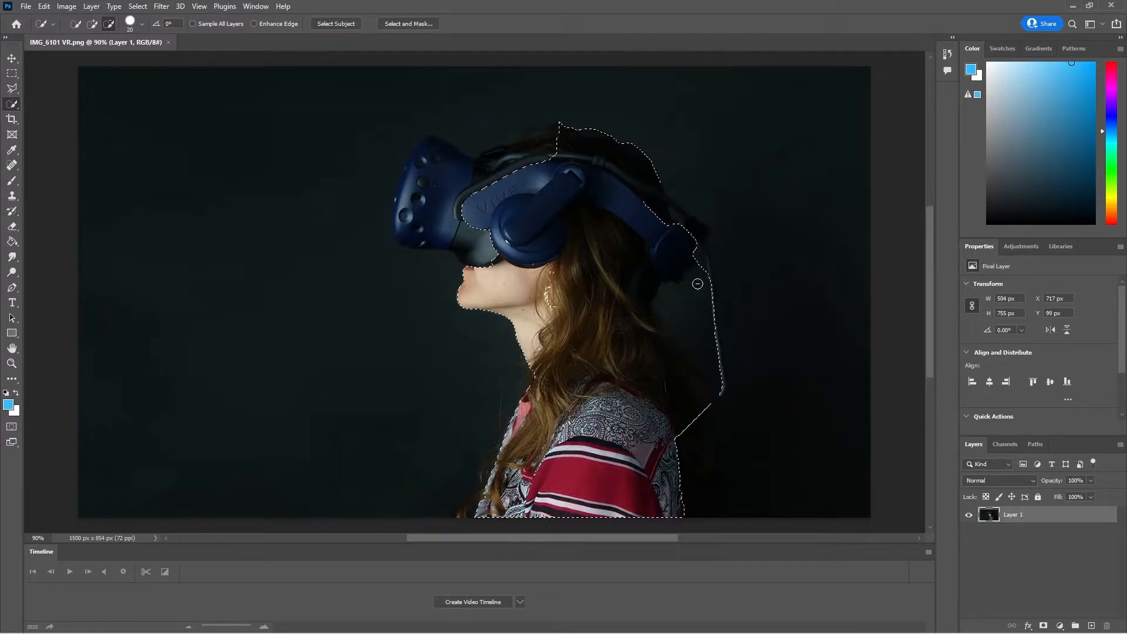
Refine the selection along the back of the headset and hair, and extend it over the top of the head and the headset's front.
mouse_move(705, 271)
mouse_down()
mouse_move(698, 291)
mouse_move(641, 320)
mouse_move(675, 250)
mouse_move(642, 188)
mouse_move(662, 240)
mouse_move(667, 191)
mouse_move(673, 263)
mouse_up()
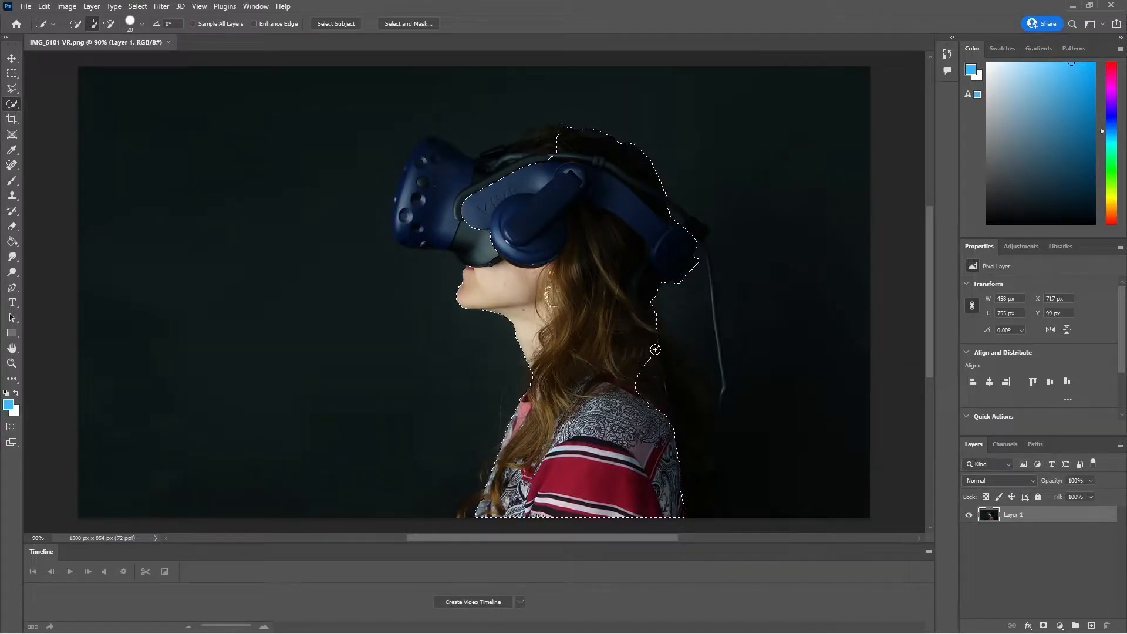
alt+drag(697, 275, 677, 293)
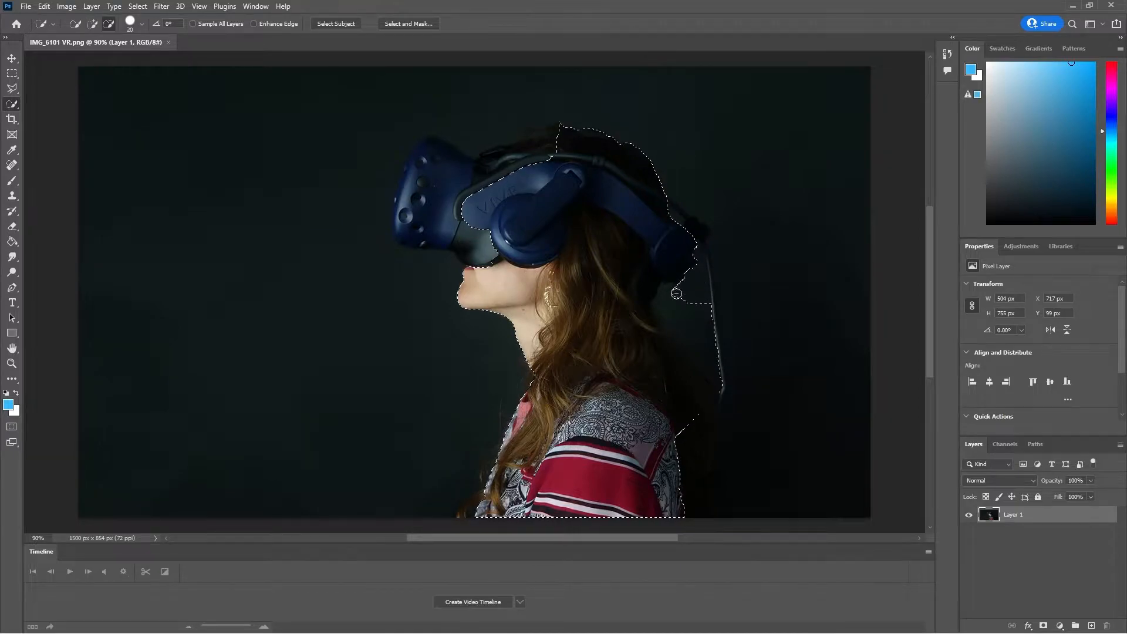
alt+click(695, 341)
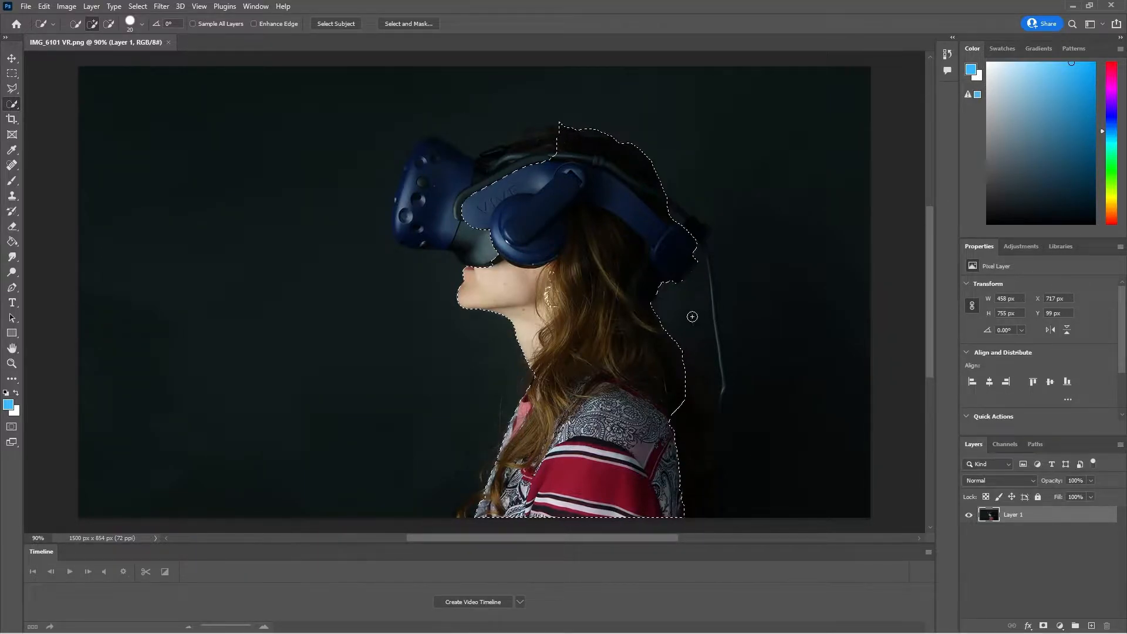
mouse_move(699, 364)
mouse_down()
mouse_move(687, 386)
mouse_move(679, 348)
mouse_up()
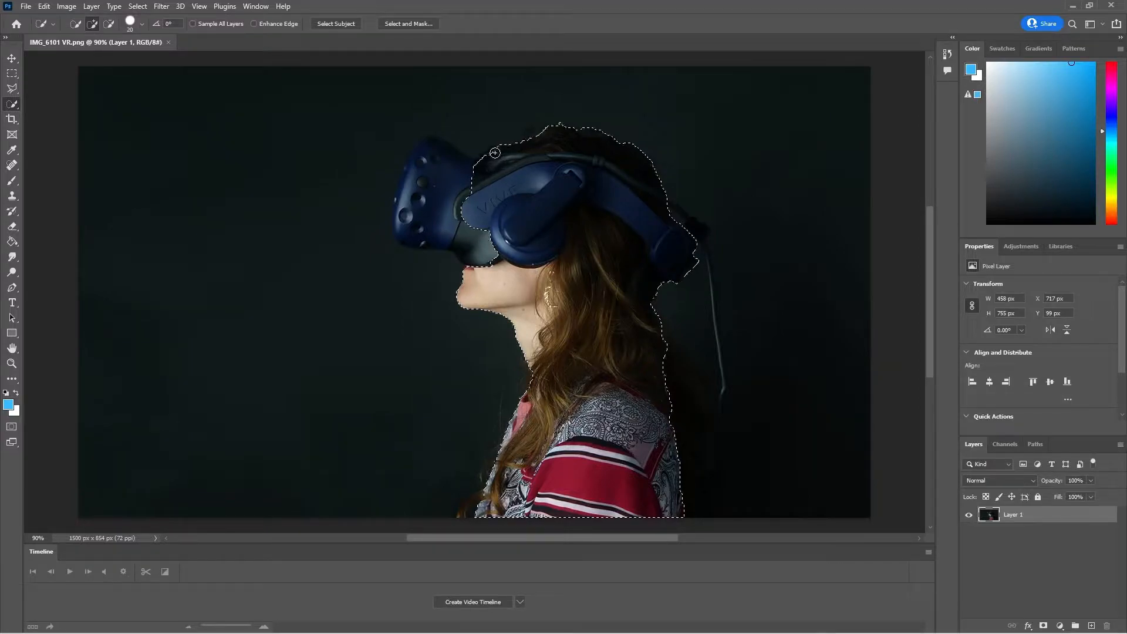
mouse_move(467, 188)
mouse_down()
mouse_move(435, 158)
mouse_move(421, 164)
mouse_up()
alt+click(557, 120)
Start Select and Mask on the selection, enable Smart Radius and set the edge detection radius to 3 px.
click(397, 24)
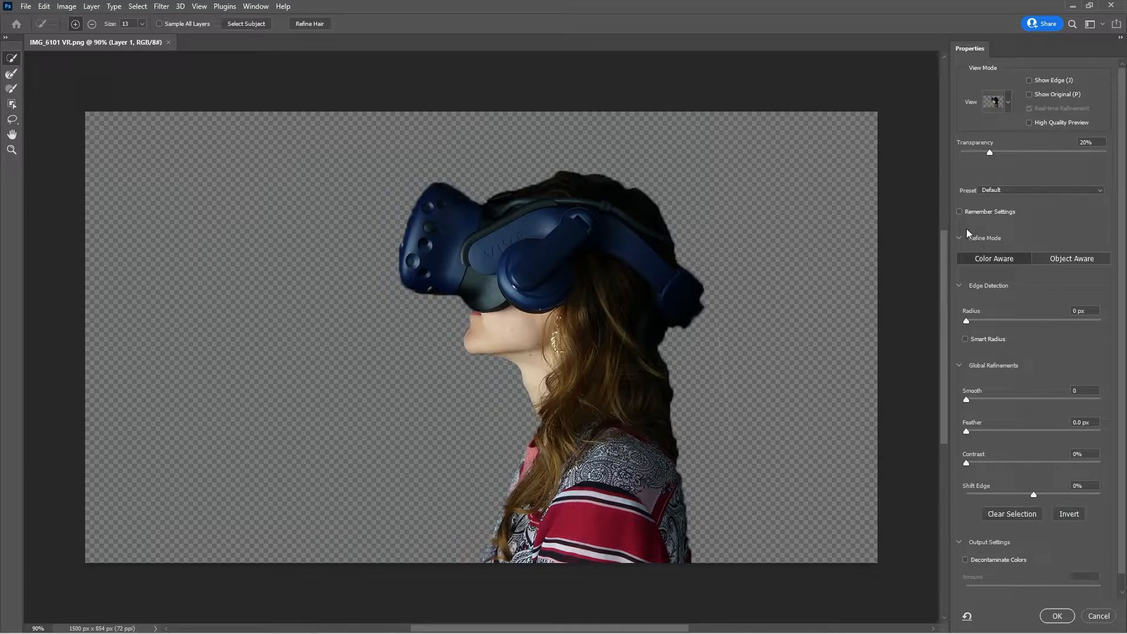
click(964, 339)
mouse_move(967, 322)
mouse_down()
mouse_move(1003, 321)
mouse_move(971, 322)
mouse_up()
mouse_move(970, 319)
mouse_down()
mouse_move(1068, 319)
mouse_move(980, 324)
mouse_up()
drag(980, 323, 985, 323)
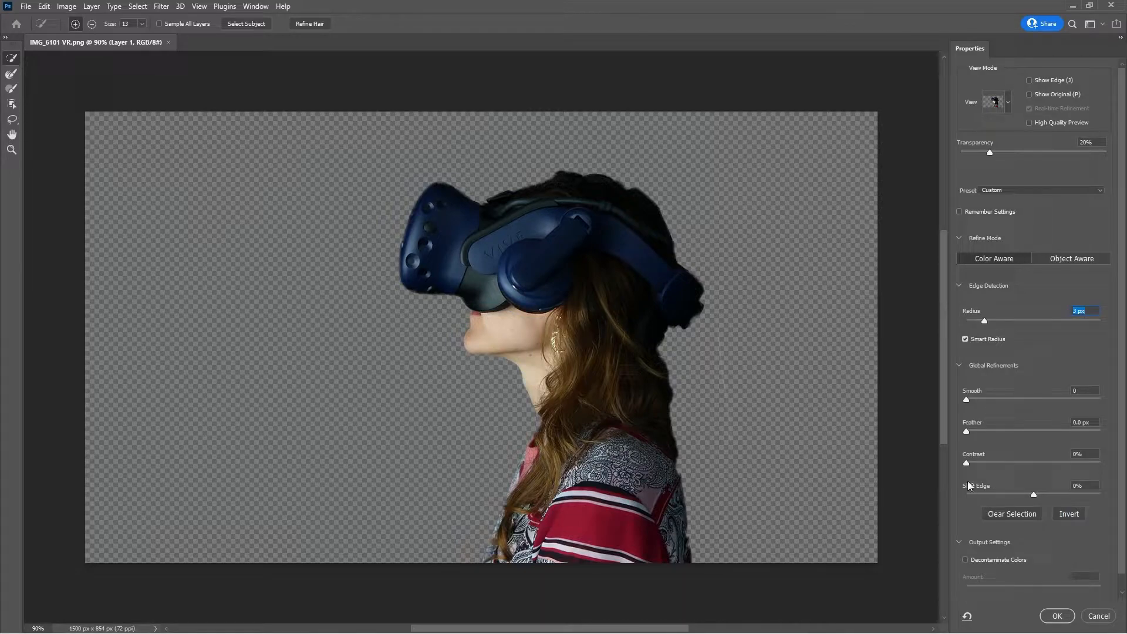
Set the edge contrast to 10%, enable Decontaminate Colors, and output the cutout to a new layer with a layer mask.
drag(1091, 452, 1026, 451)
text(10)
key(Return)
scroll(1038, 507, down, 1)
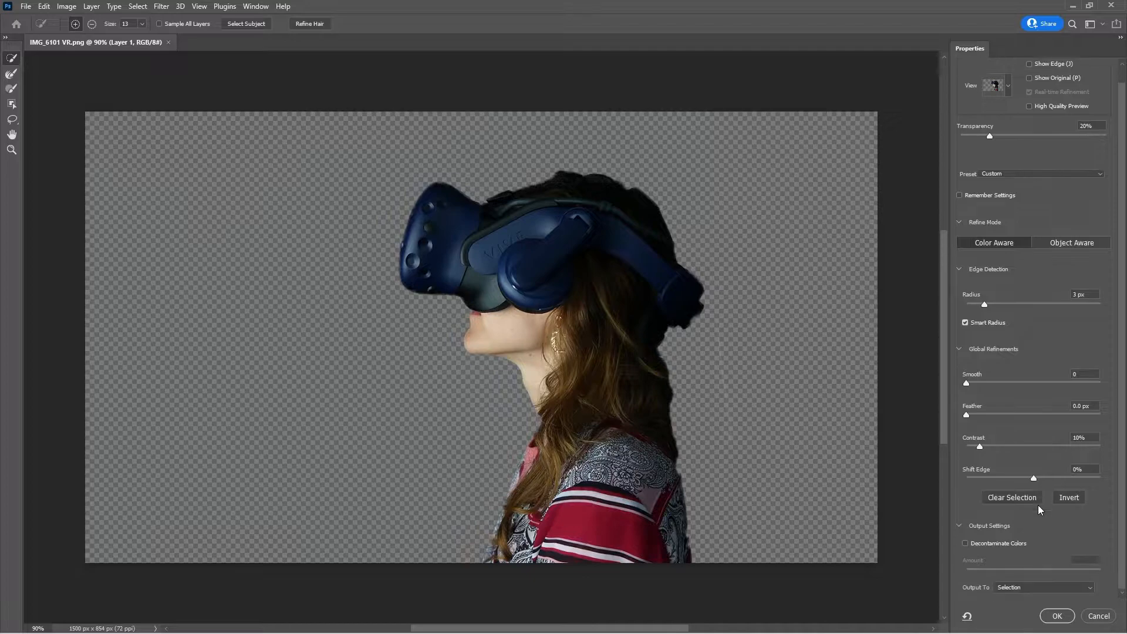
click(966, 543)
click(1056, 616)
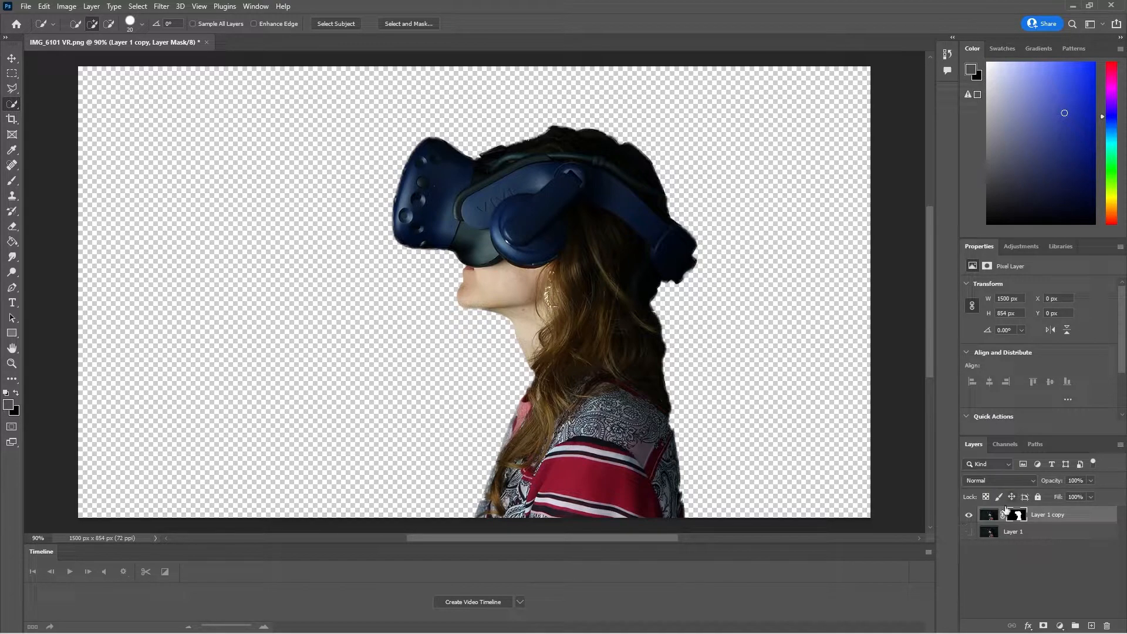
Compare the cutout with and without Layer 1 beneath it, leaving Layer 1 visible.
click(969, 532)
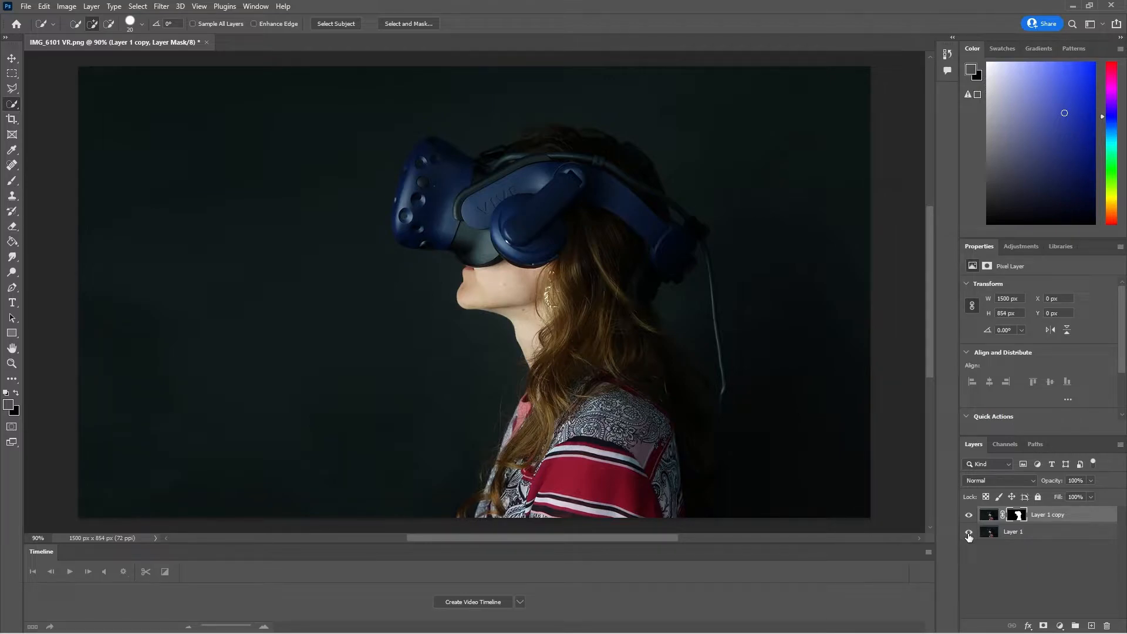
click(969, 532)
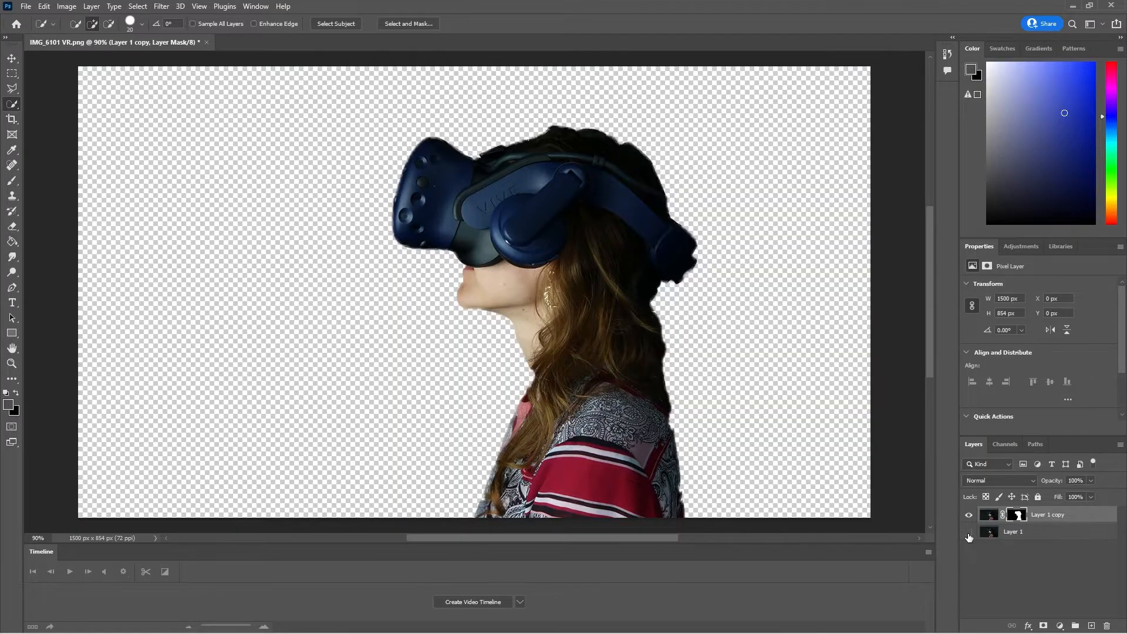
click(969, 532)
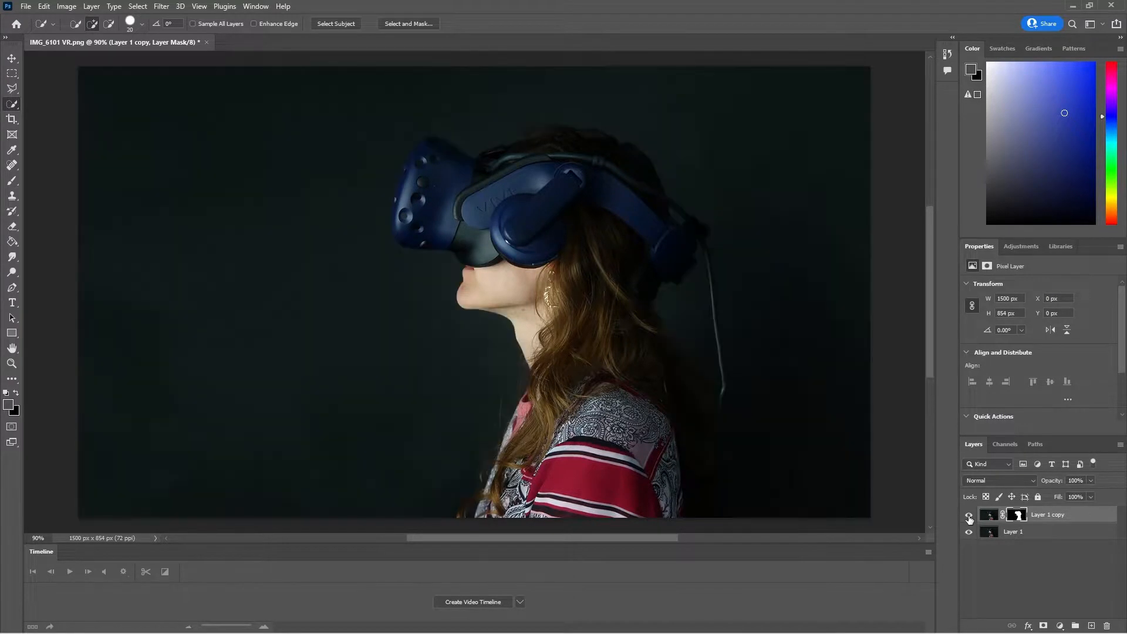
Duplicate the masked cutout layer and move the duplicate exactly over the original figure.
click(989, 514)
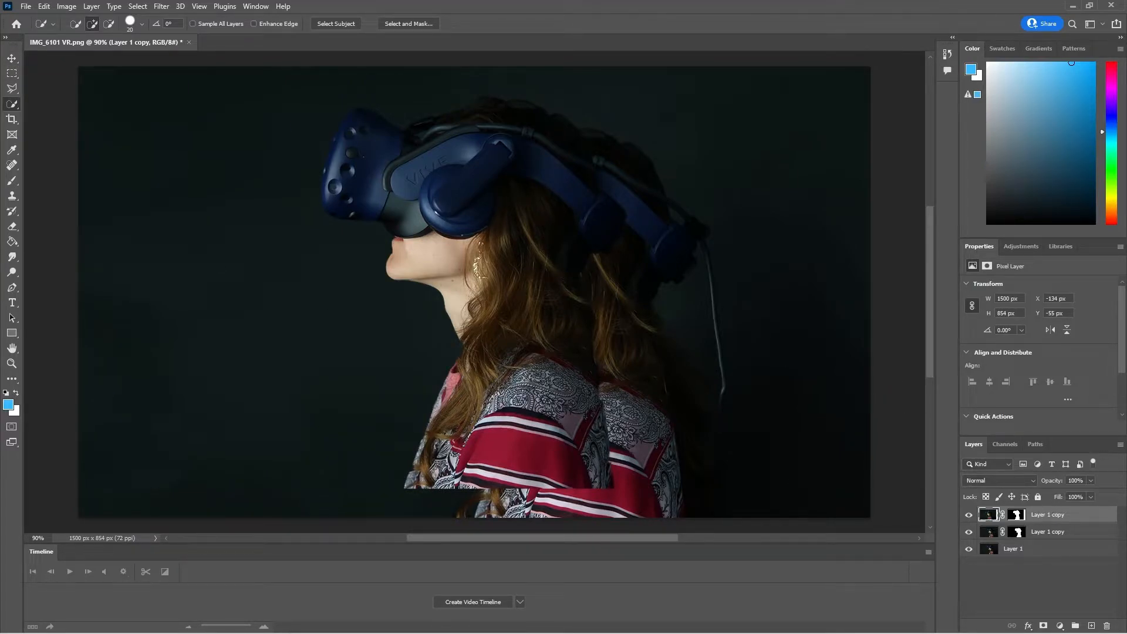
click(12, 58)
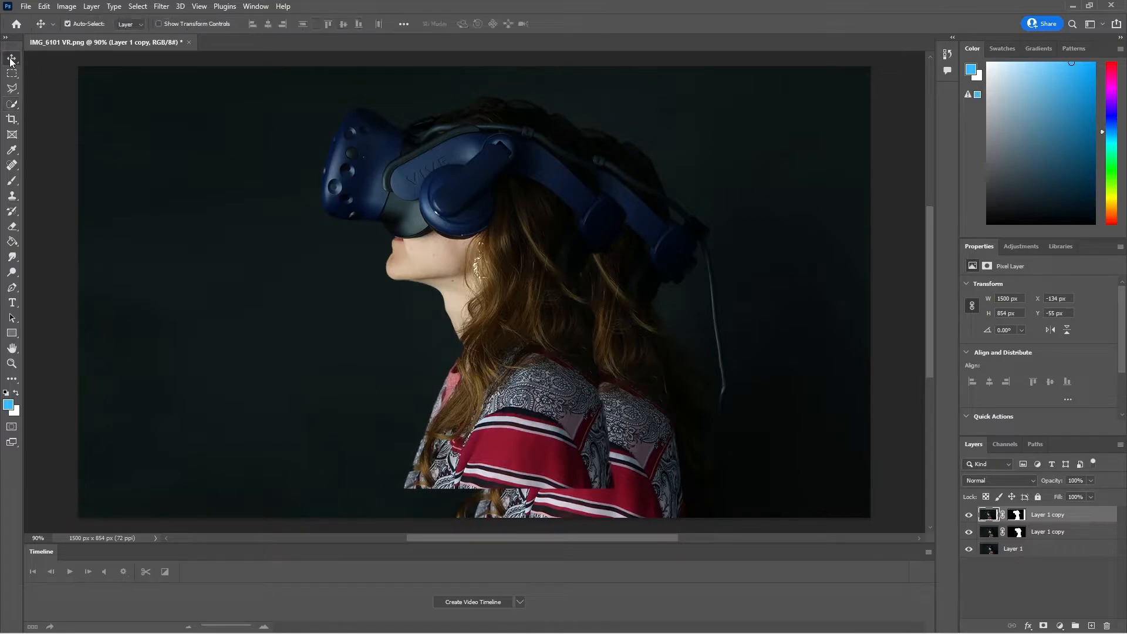
drag(508, 207, 575, 232)
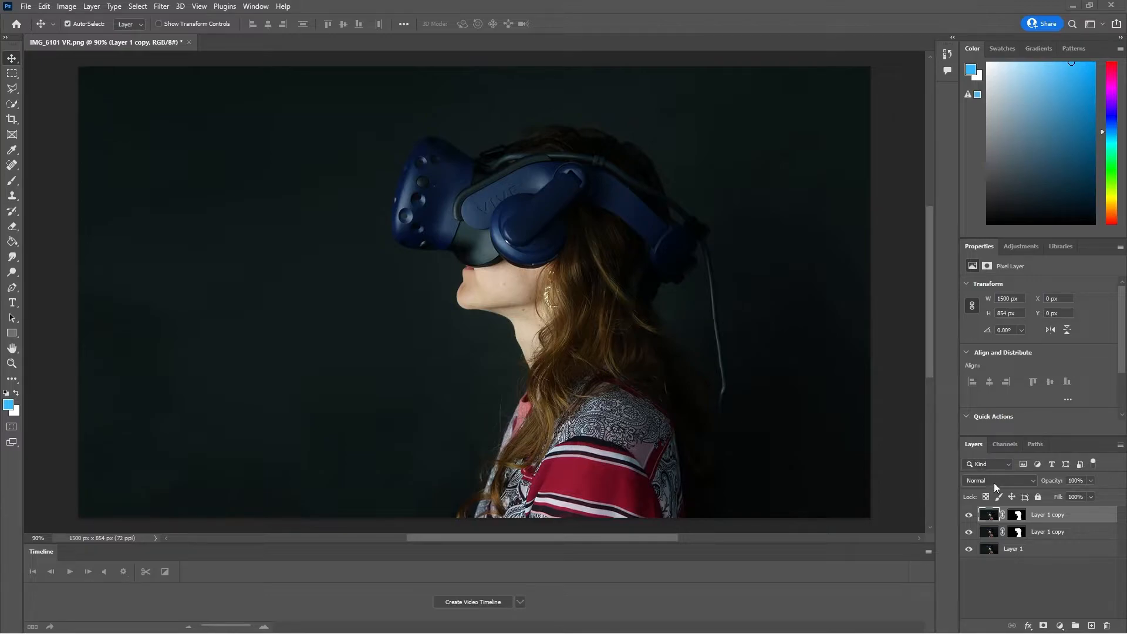
click(1033, 480)
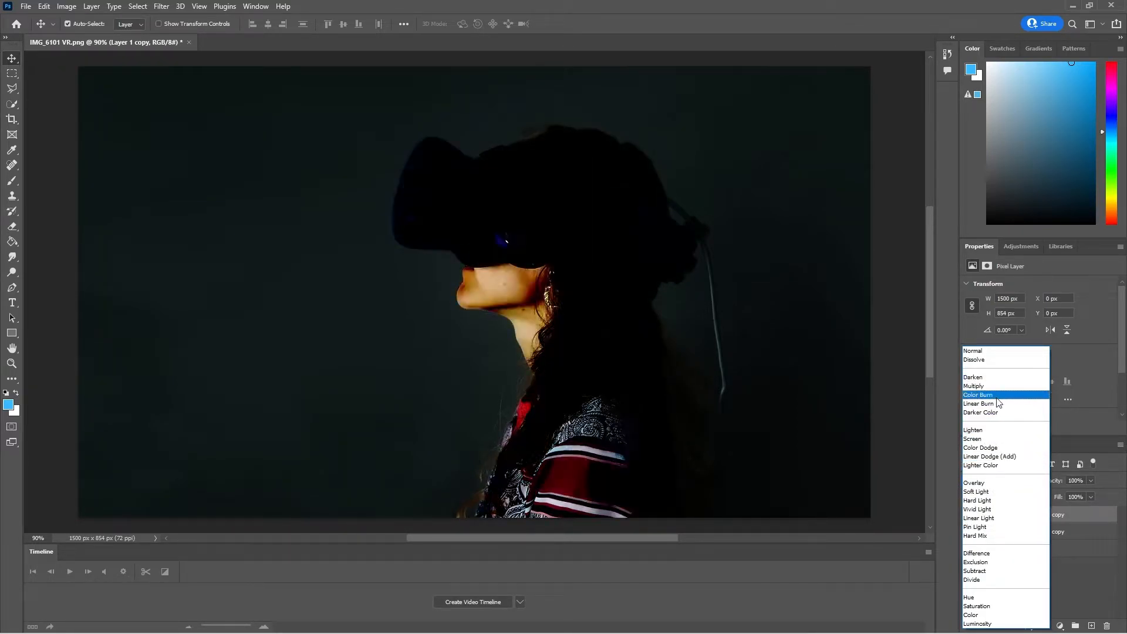
click(1112, 574)
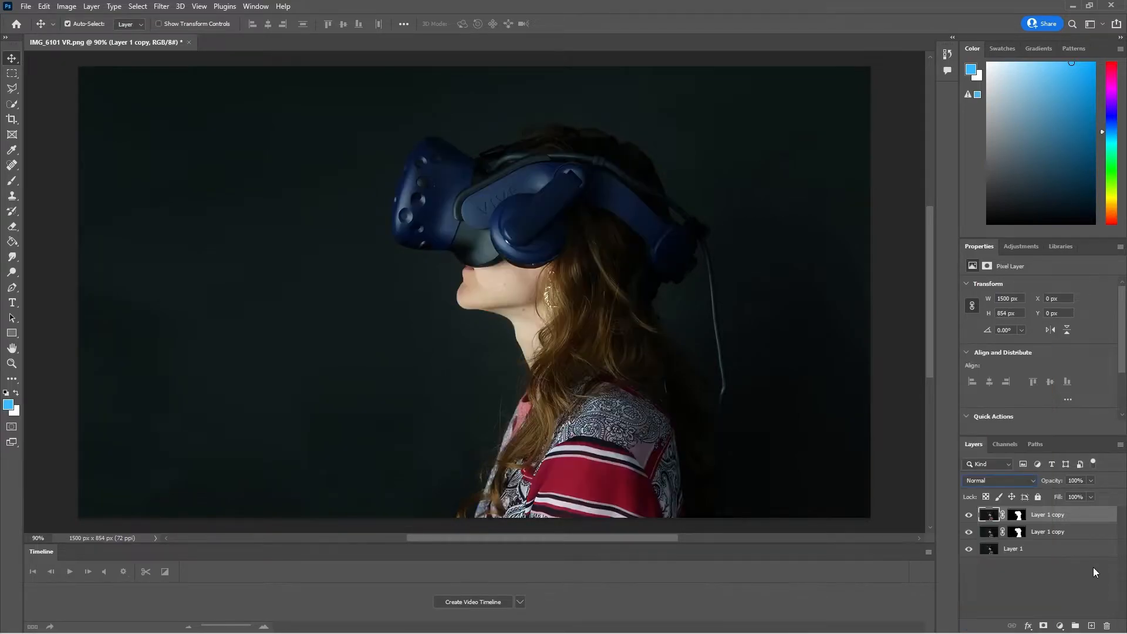
Convert the topmost cutout copy to a Smart Object.
right_click(1046, 514)
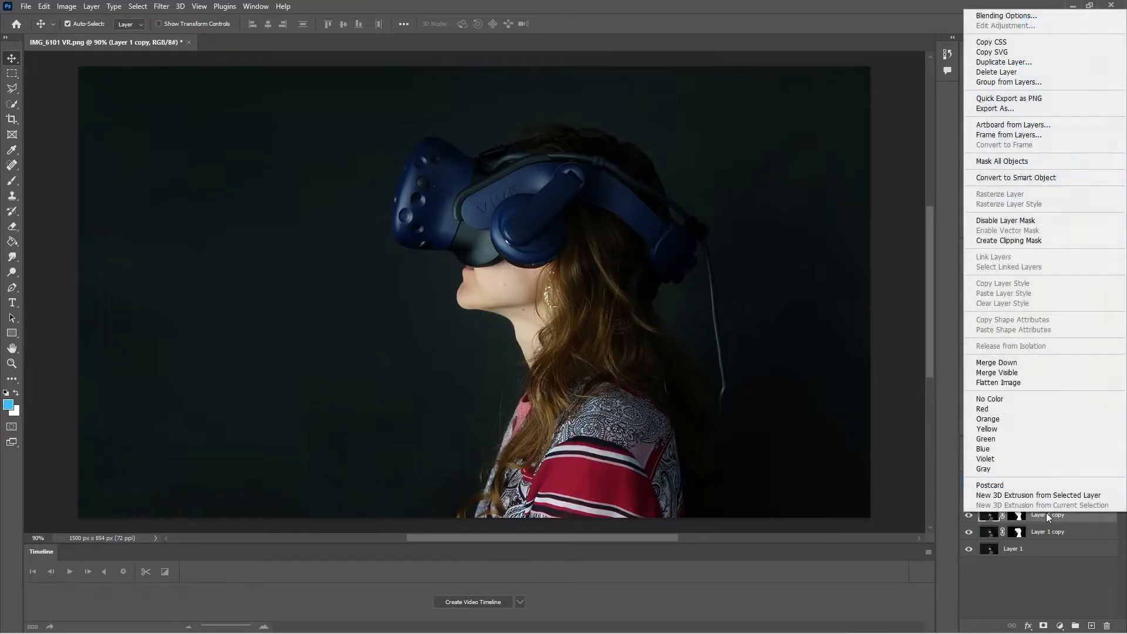
click(1016, 177)
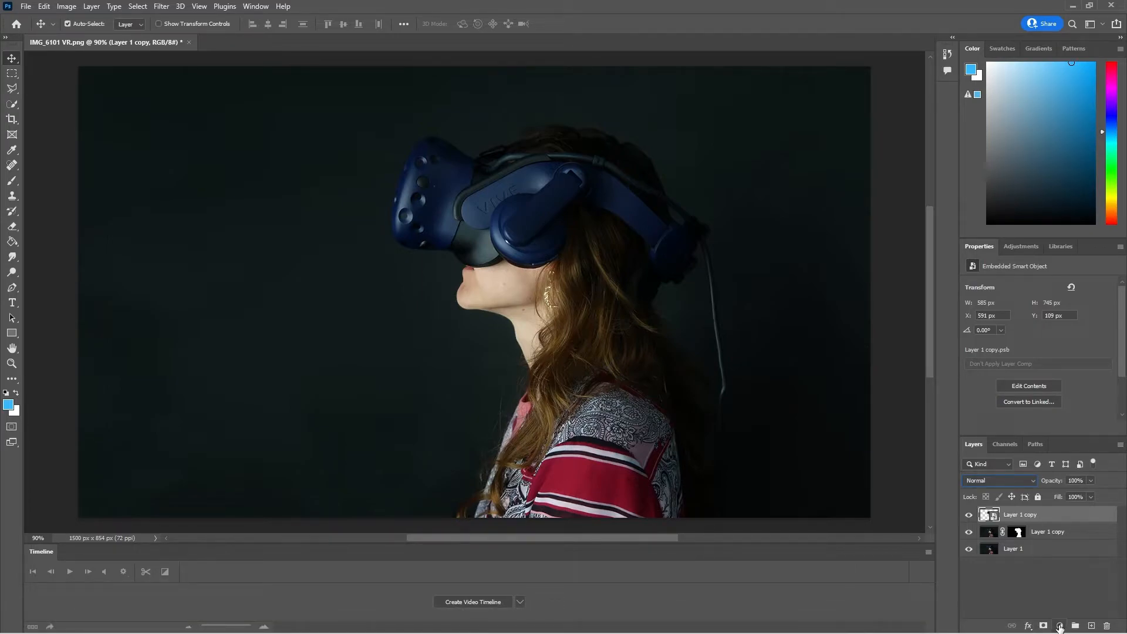
click(1059, 626)
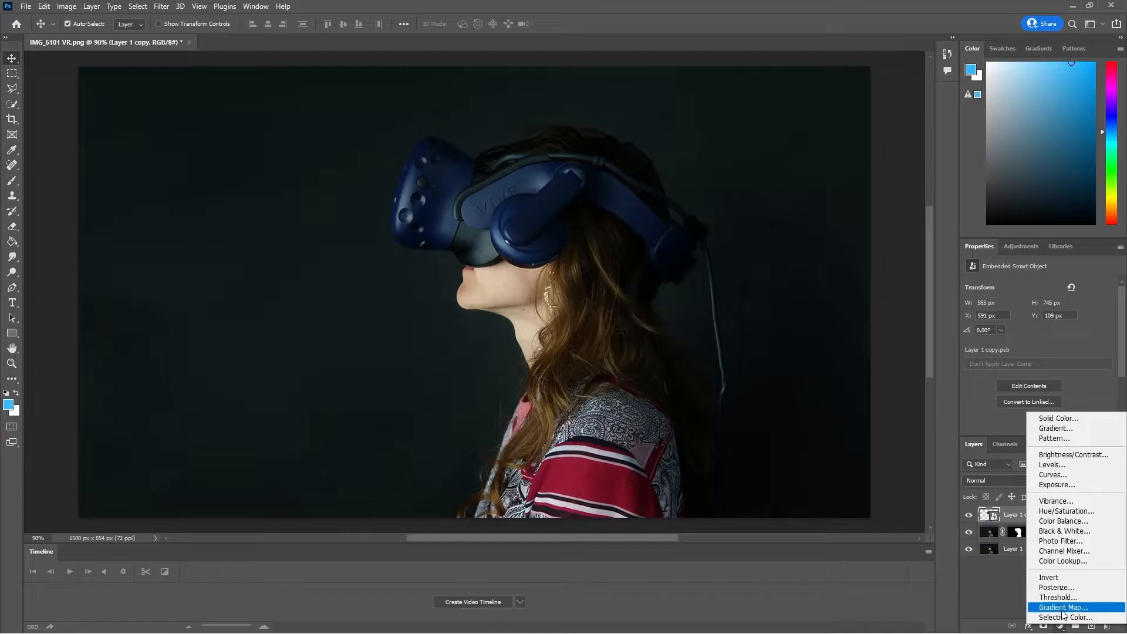
click(1075, 456)
mouse_move(1039, 317)
mouse_down()
mouse_move(1065, 317)
mouse_move(1045, 318)
mouse_up()
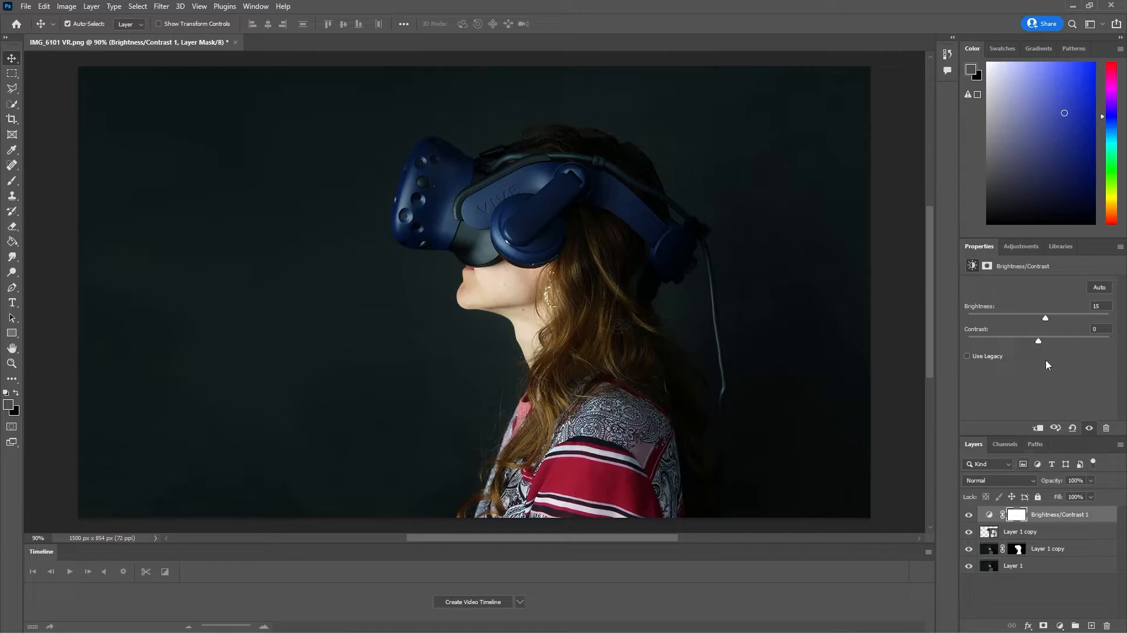
drag(1040, 338, 1052, 341)
click(1042, 518)
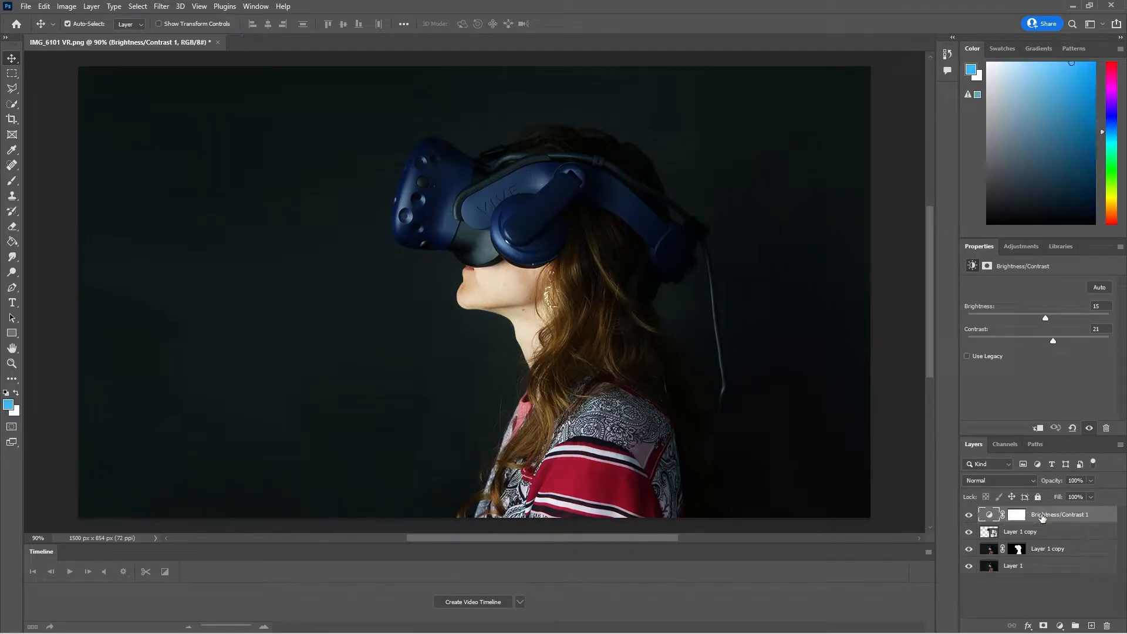
key(Delete)
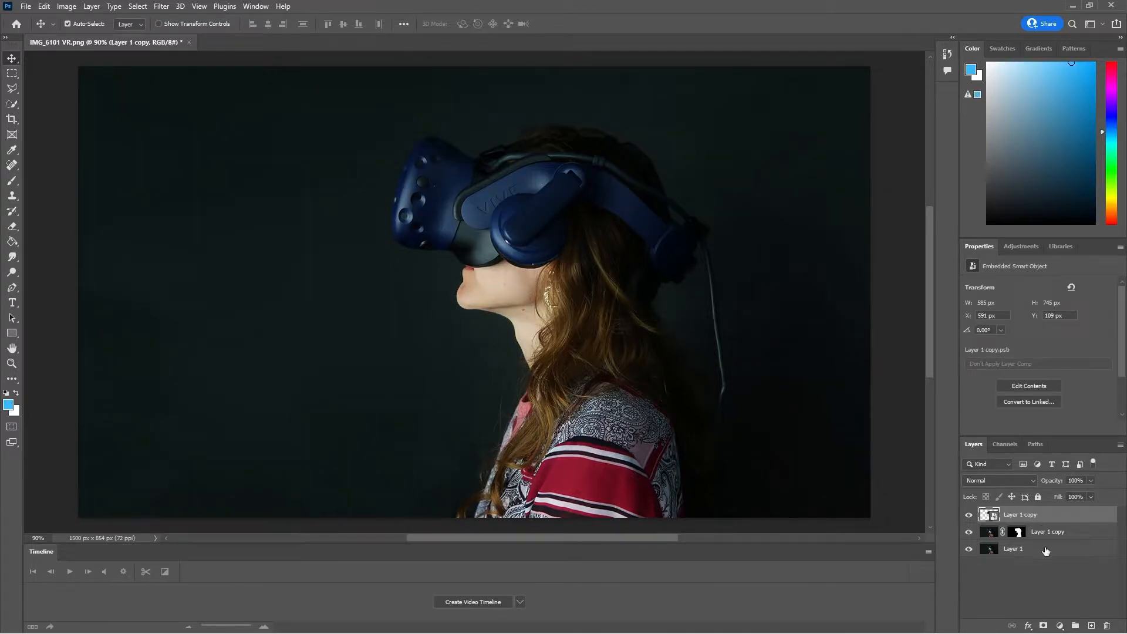
Duplicate the masked cutout layer below the Smart Object and align the new copy with the original figure.
click(1044, 531)
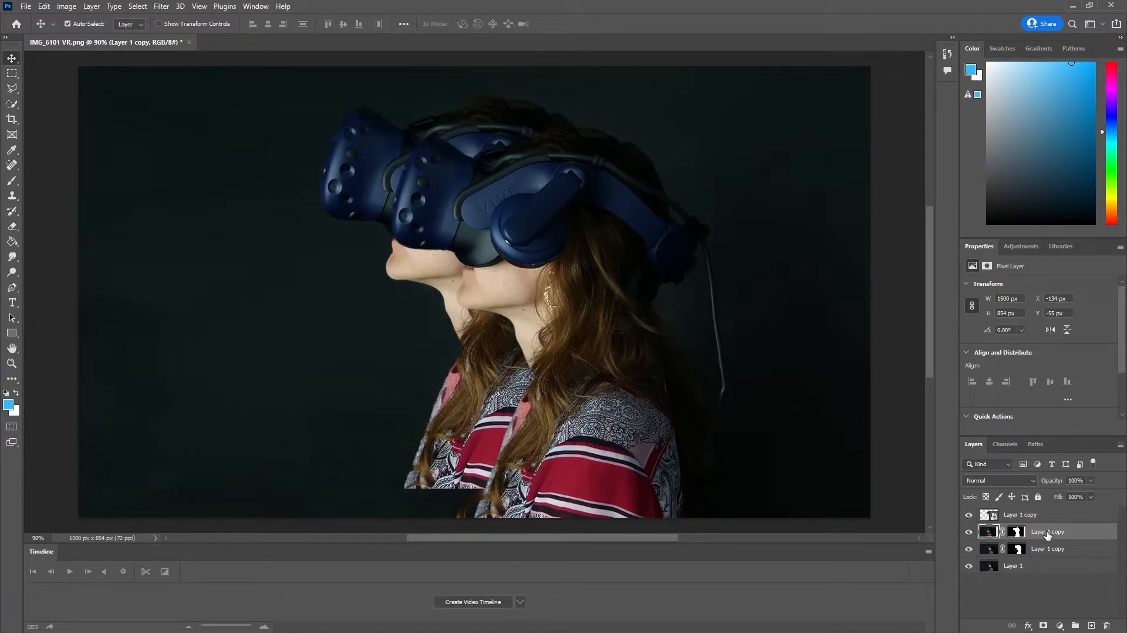
drag(423, 258, 488, 290)
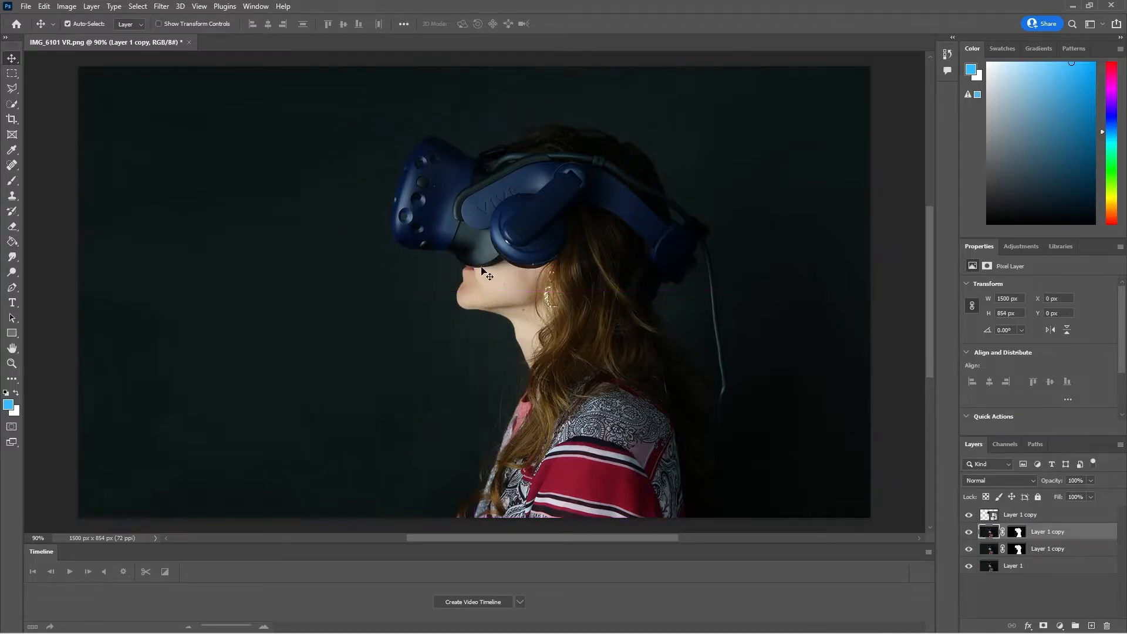
Apply a Gaussian Blur with a 7.0-pixel radius to the masked cutout copy directly above Layer 1.
click(1045, 549)
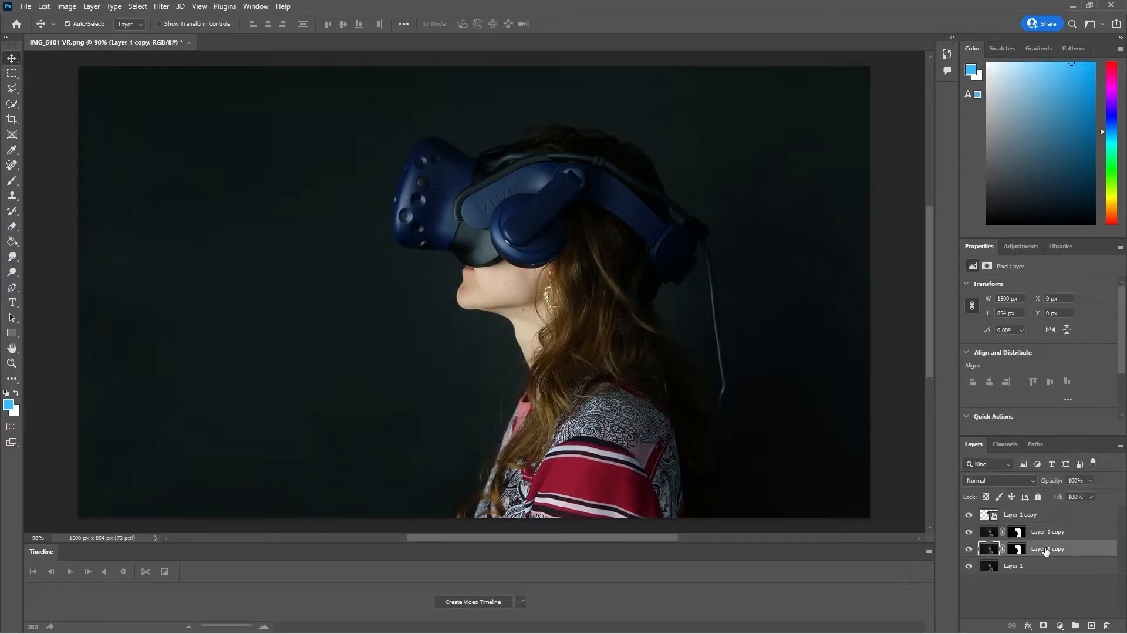
click(162, 7)
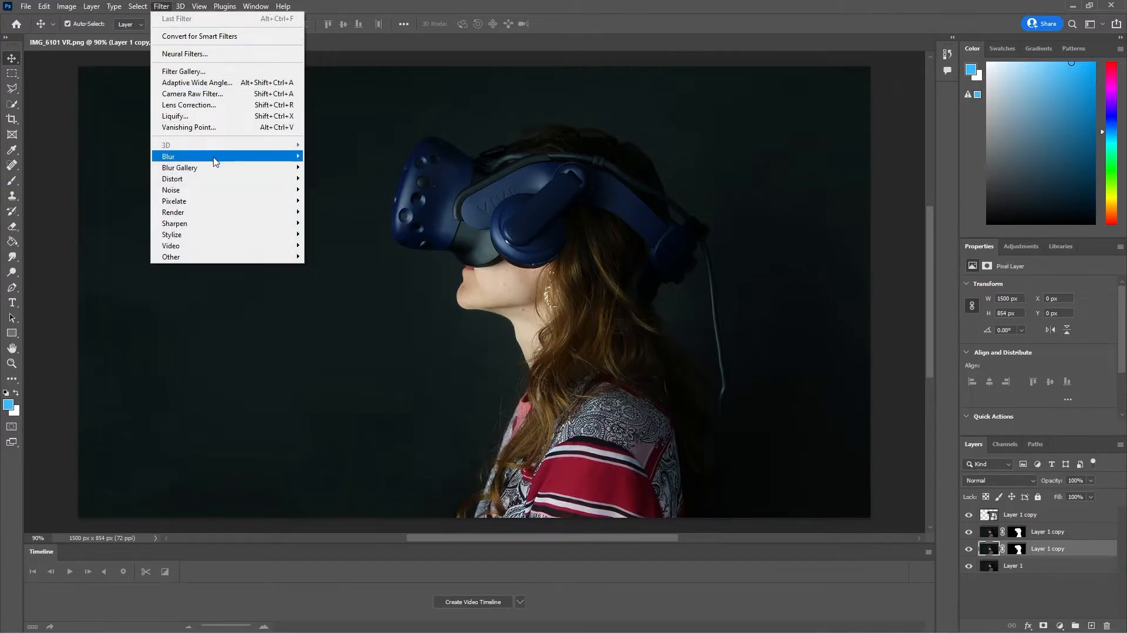
mouse_move(213, 157)
click(339, 202)
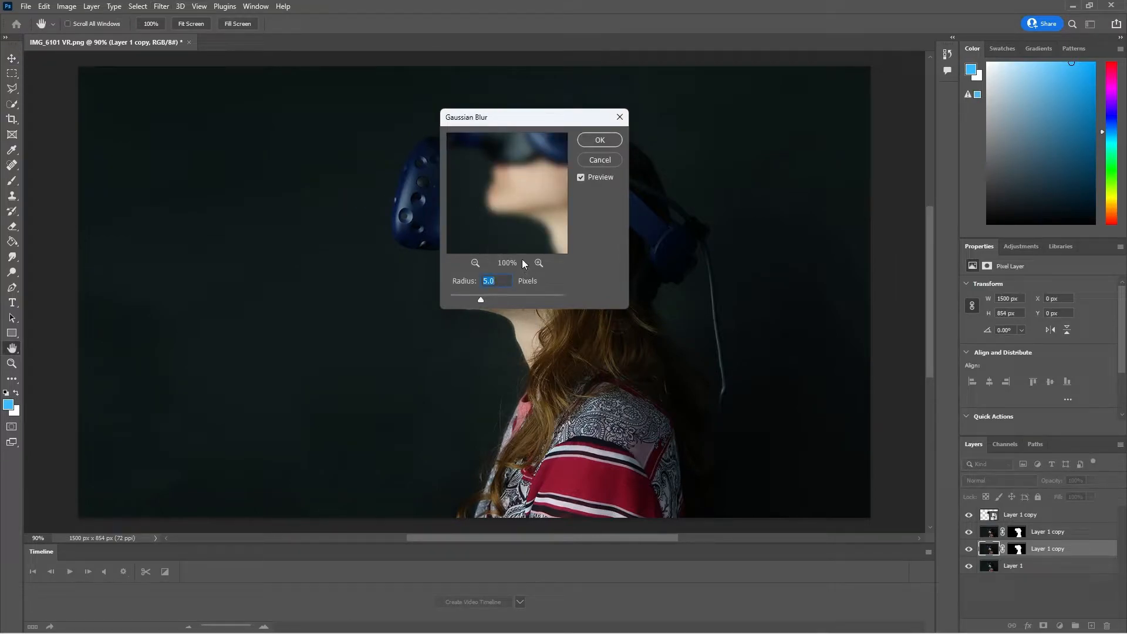
drag(489, 299, 488, 300)
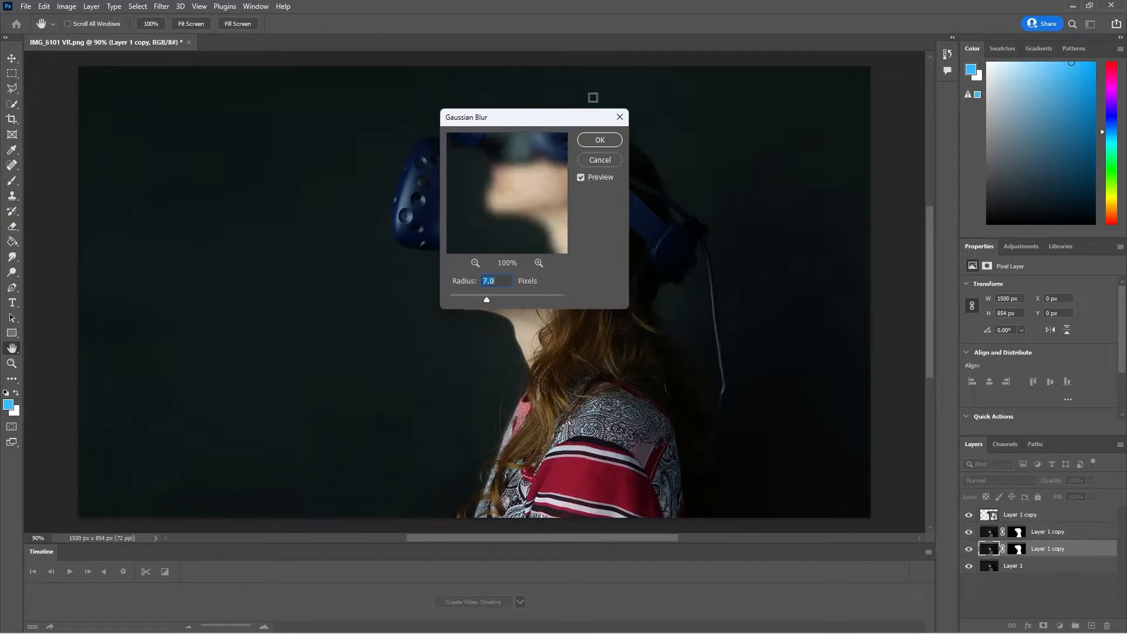
click(599, 140)
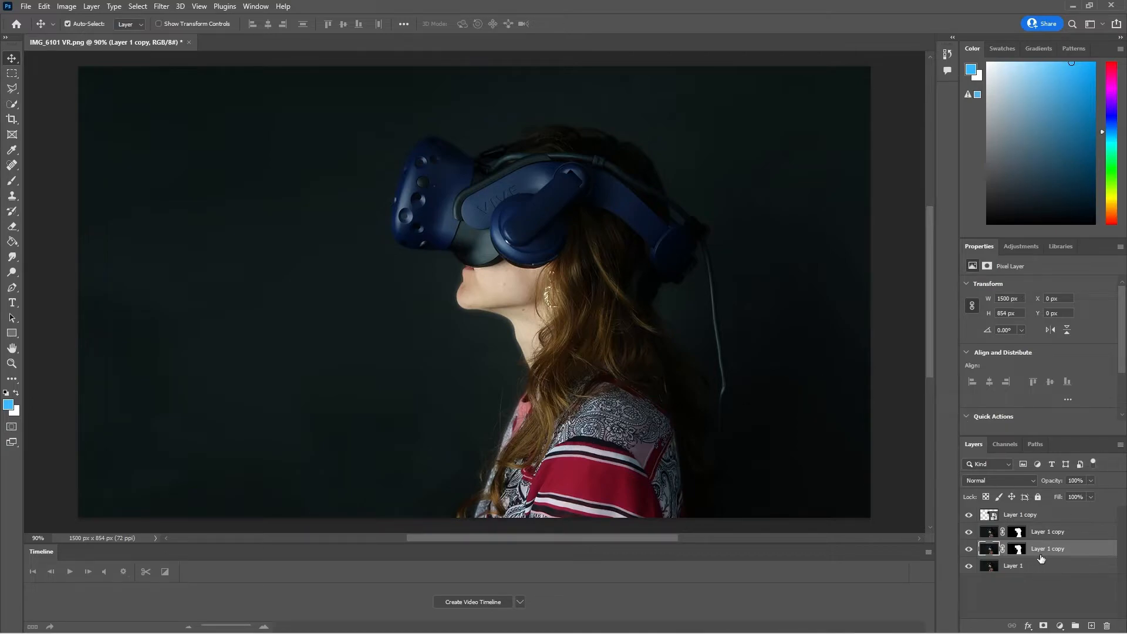
Set the blurred cutout copy's blend mode to Linear Dodge (Add) and place a duplicate of it exactly over the figure.
click(1030, 480)
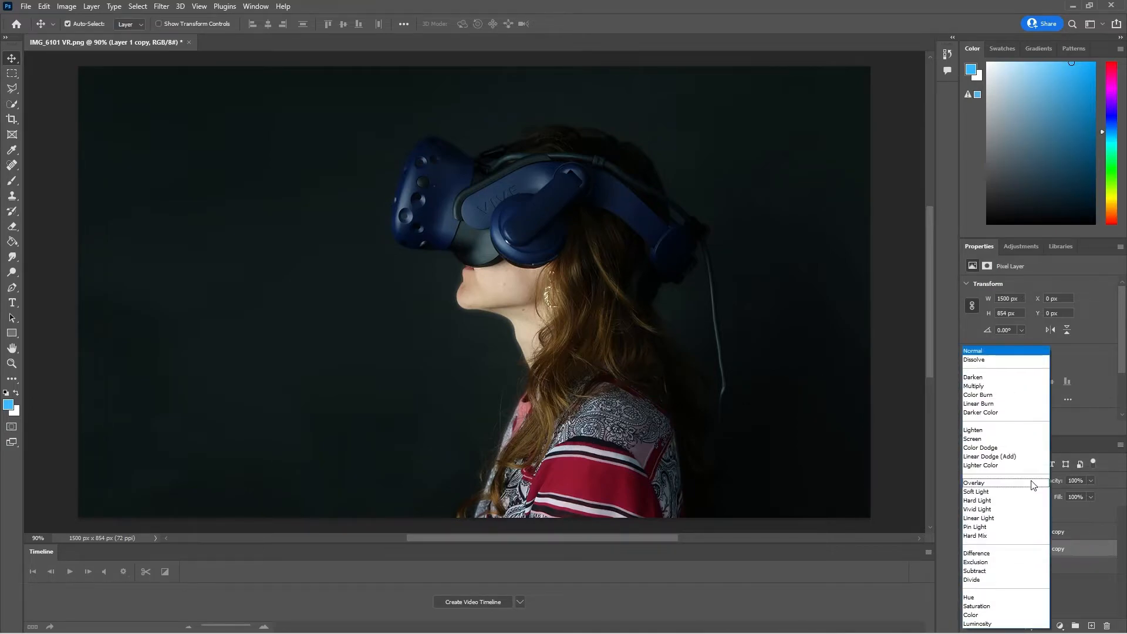
click(999, 457)
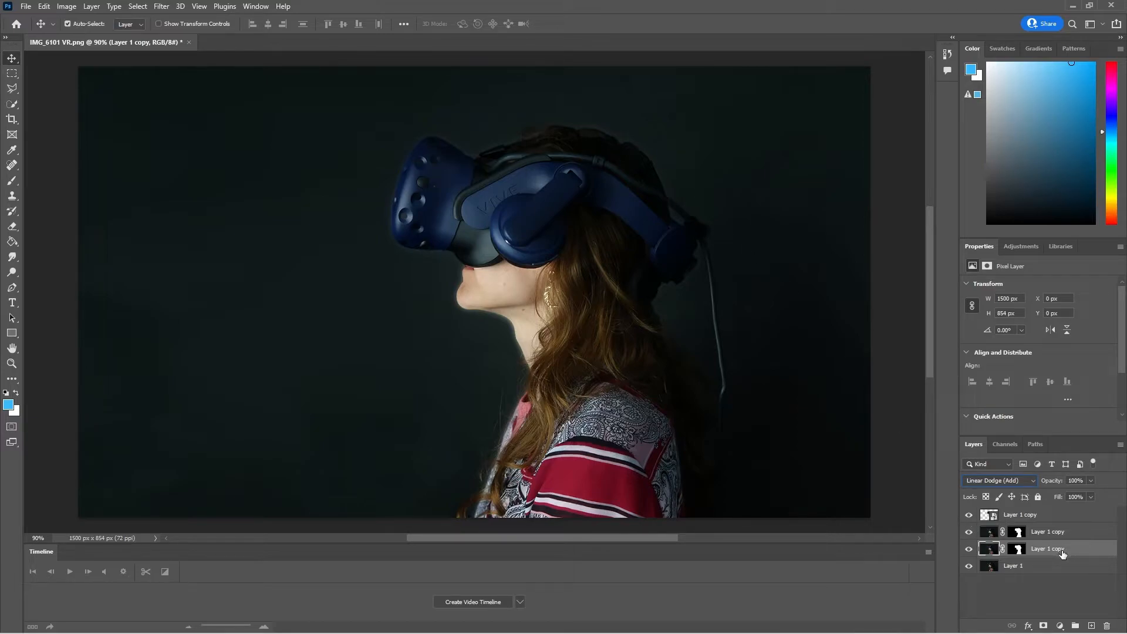
key(ctrl+j)
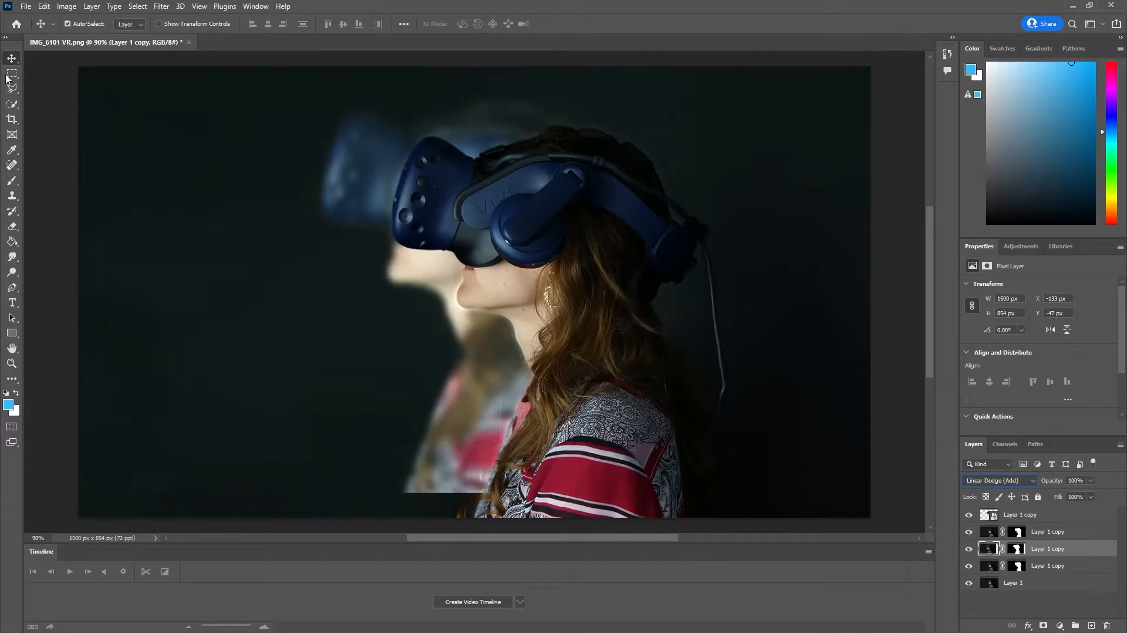
drag(370, 175, 435, 191)
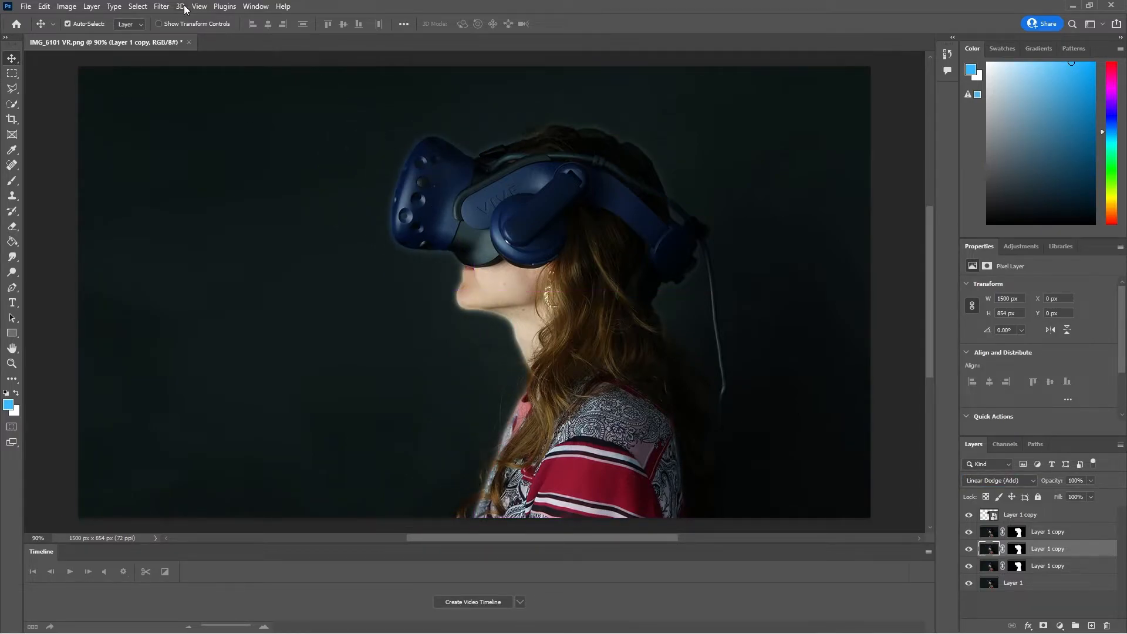
Apply a Gaussian Blur with a 20.8-pixel radius to the duplicated Linear Dodge (Add) copy.
click(165, 8)
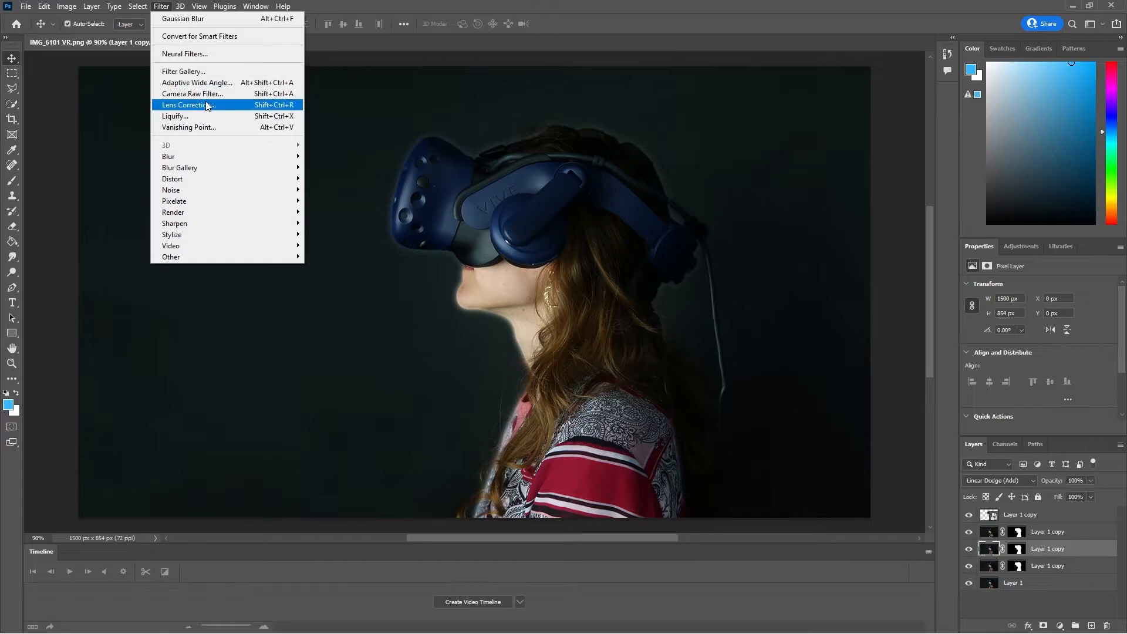
mouse_move(207, 157)
click(336, 201)
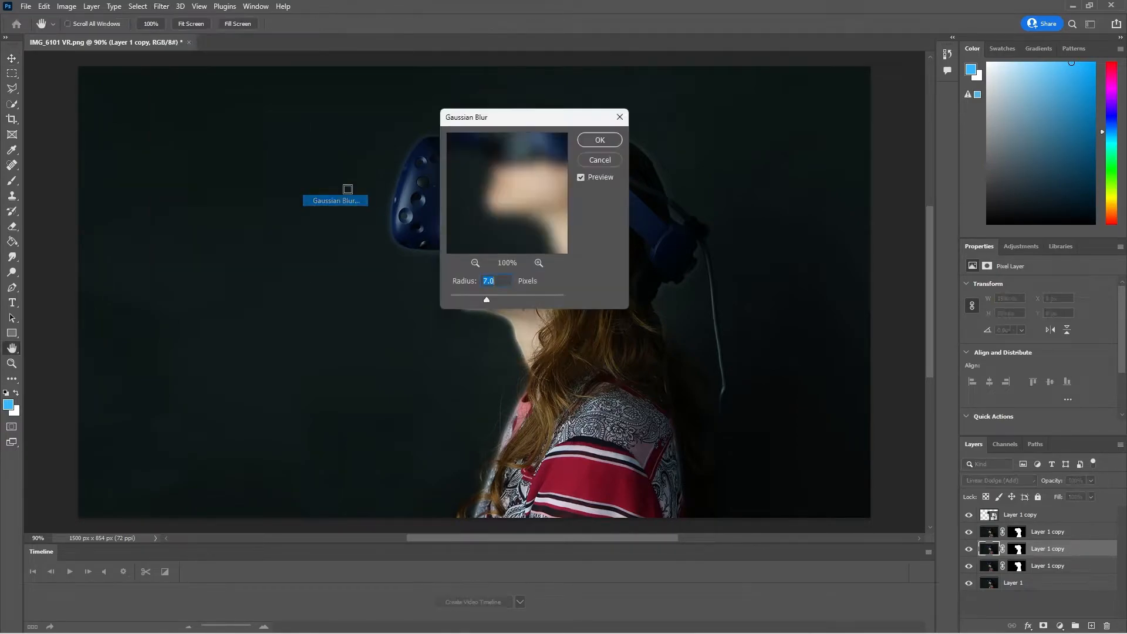
drag(500, 301, 499, 301)
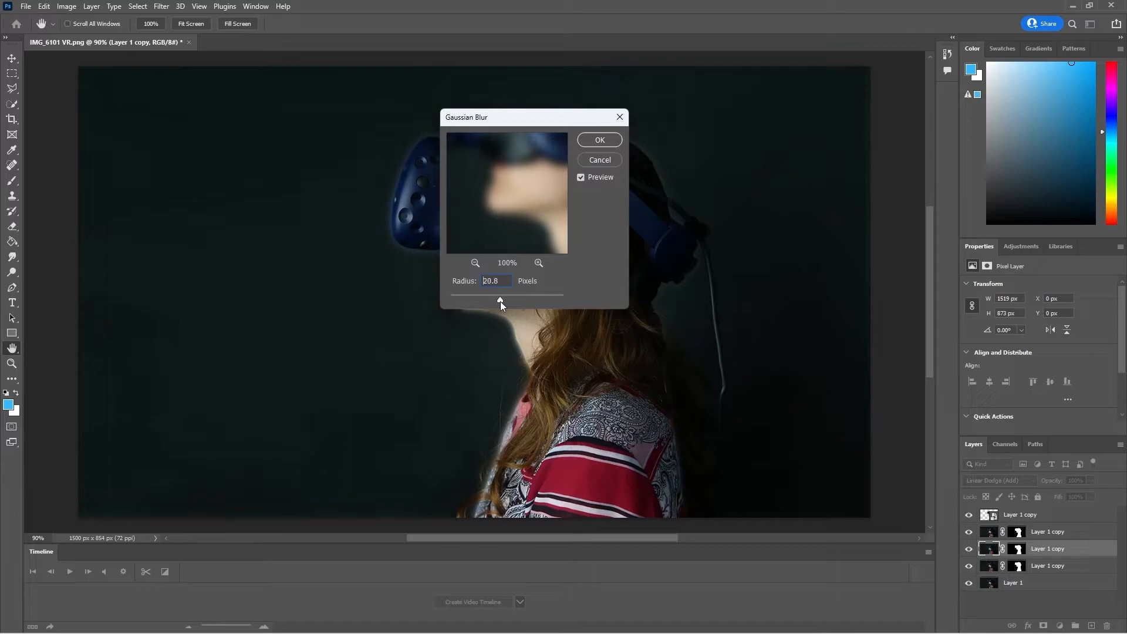
drag(499, 301, 500, 301)
click(600, 141)
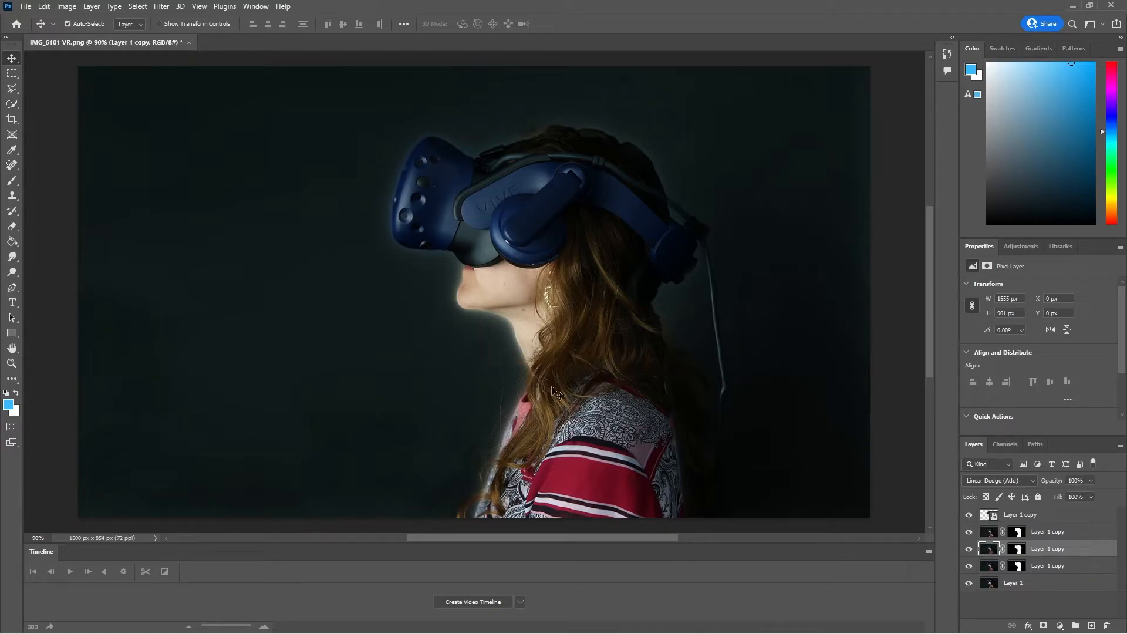
Set the masked cutout copy below the Smart Object to Pin Light blending and hide the Smart Object.
click(1049, 536)
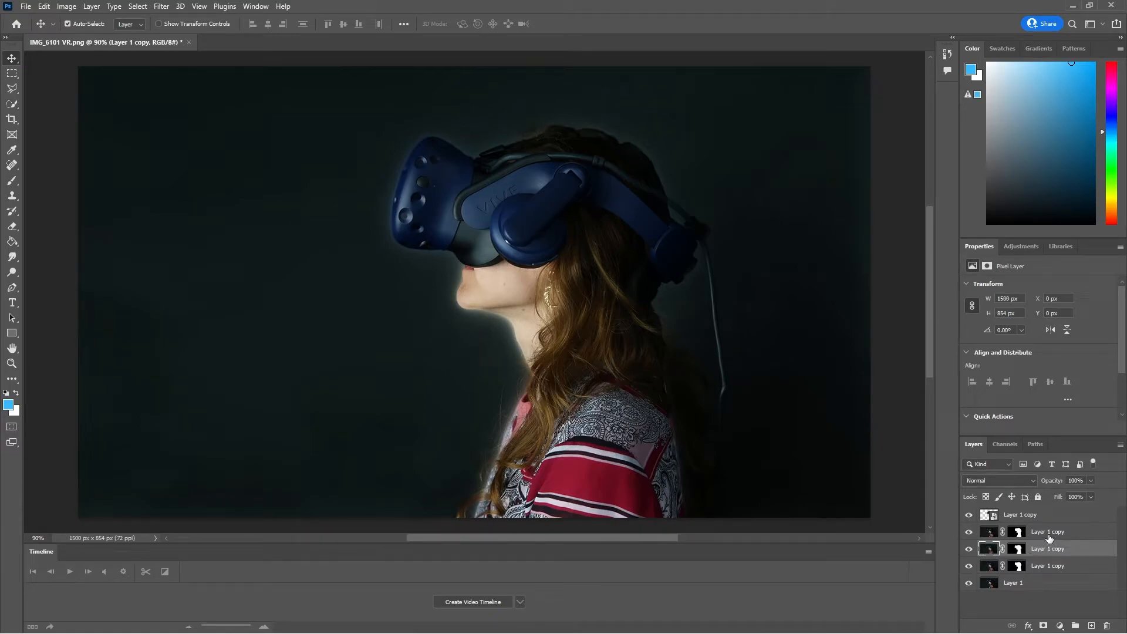
click(1034, 480)
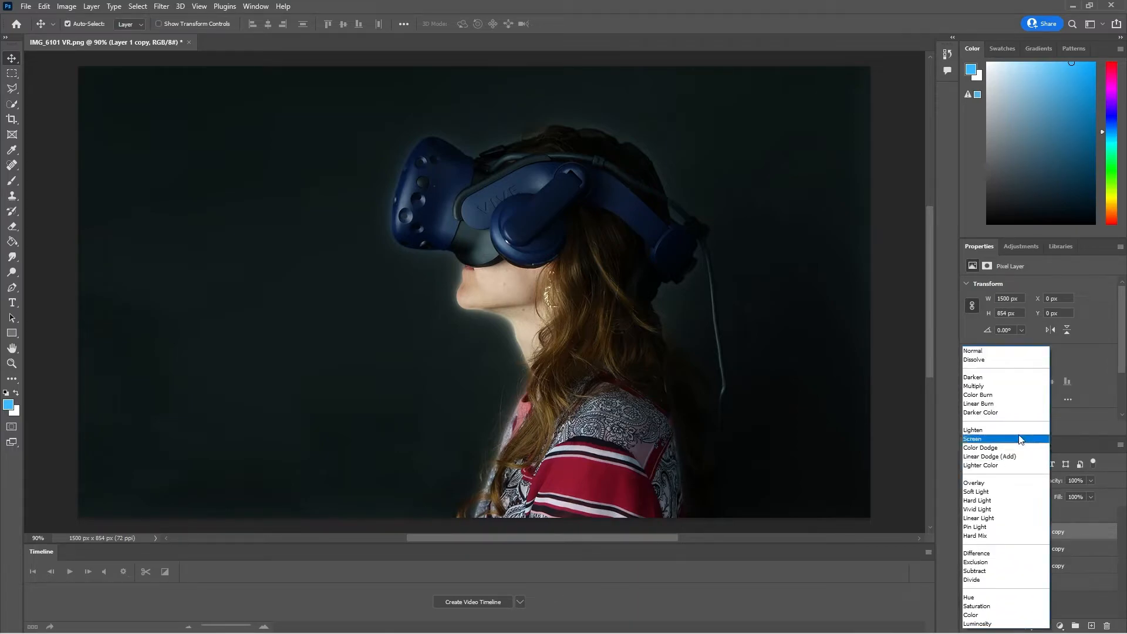
click(992, 532)
click(1012, 514)
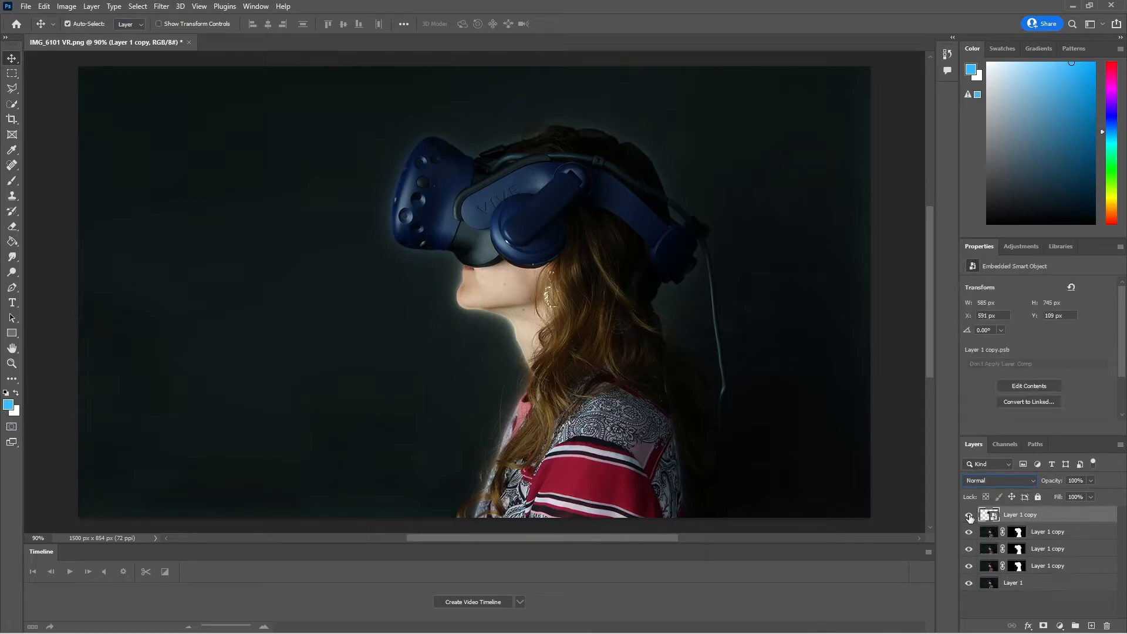
click(969, 516)
click(1051, 532)
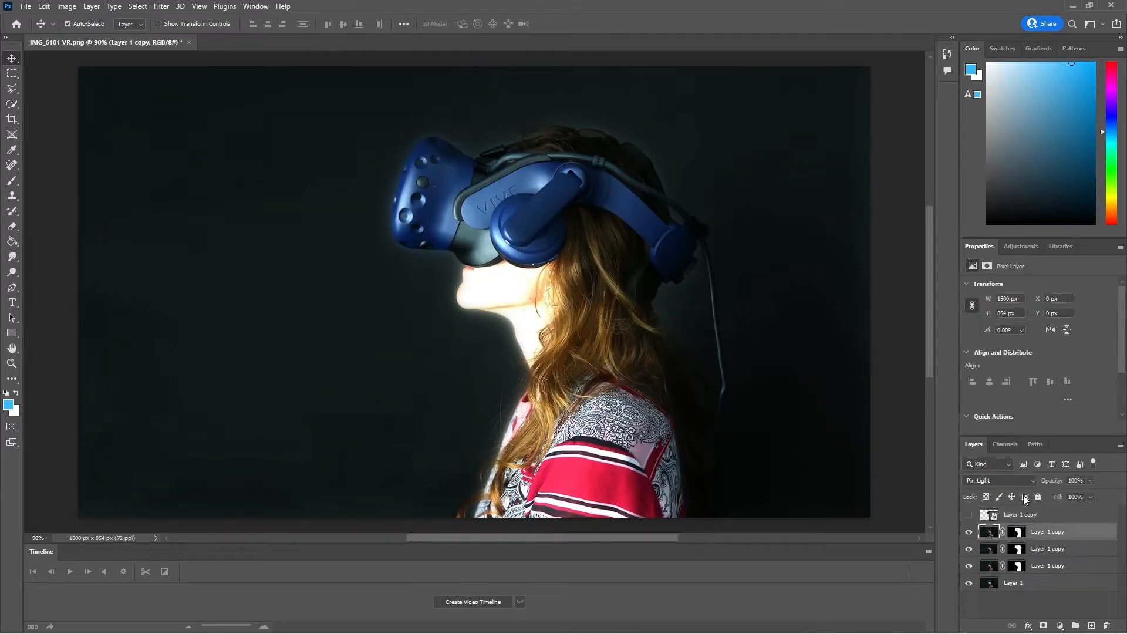
Preview other blend modes on the uppermost masked cutout copy and return it to Normal.
click(1008, 478)
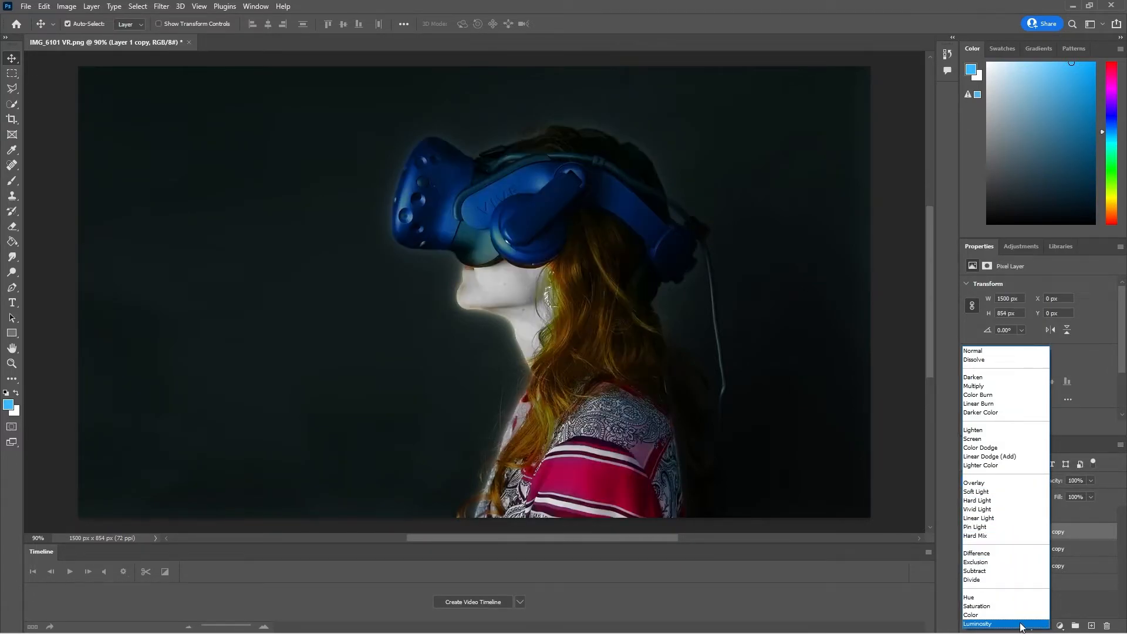
click(1092, 611)
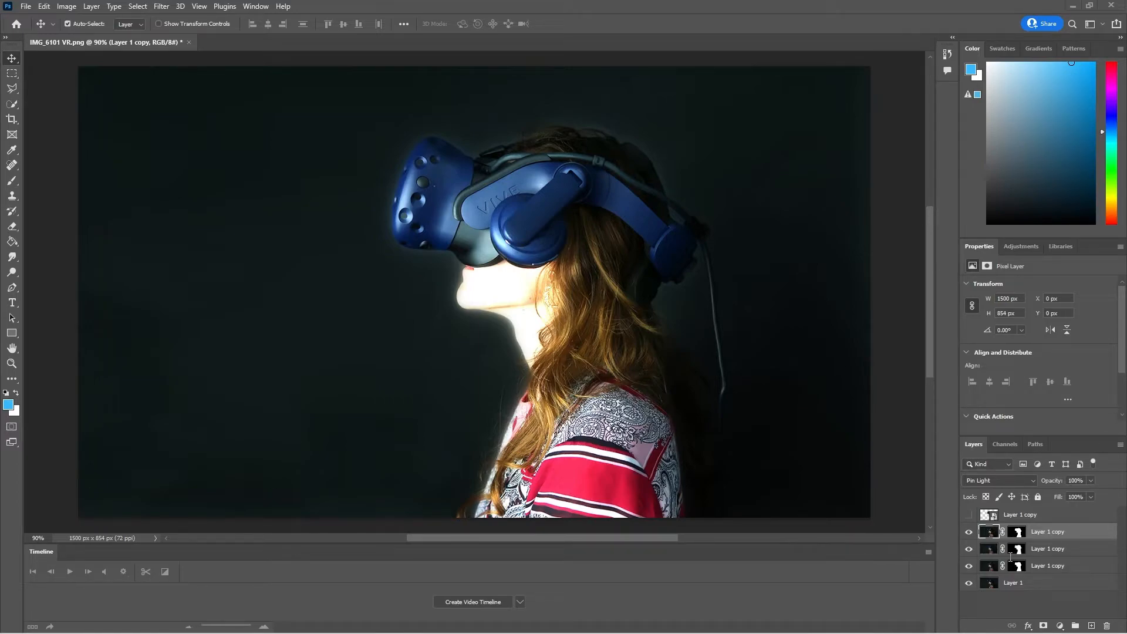
click(1022, 532)
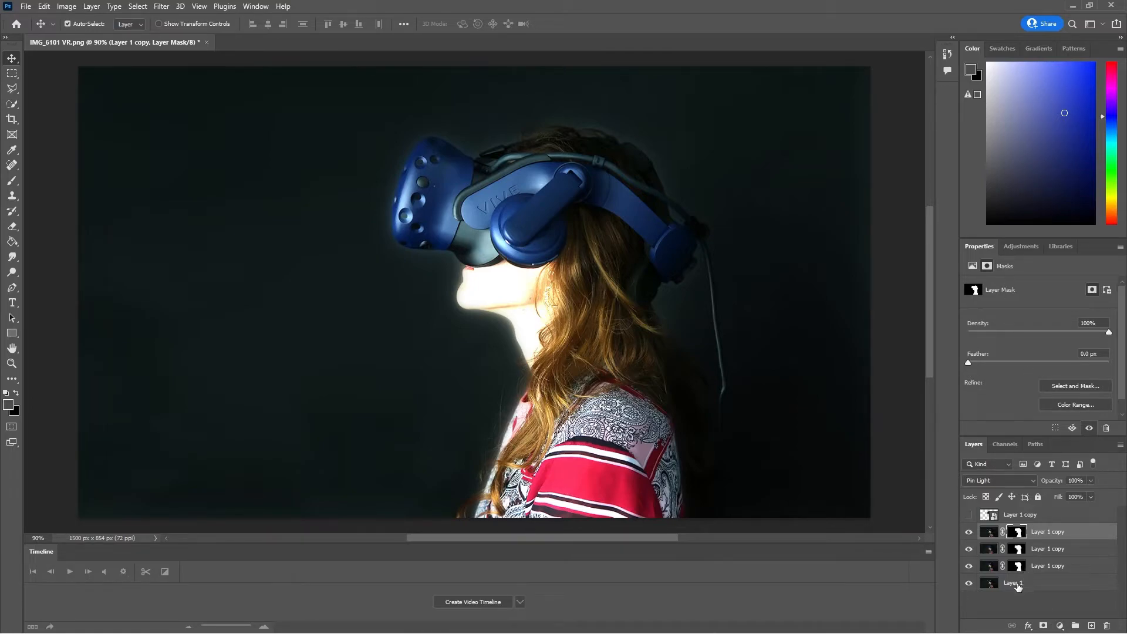
click(1019, 479)
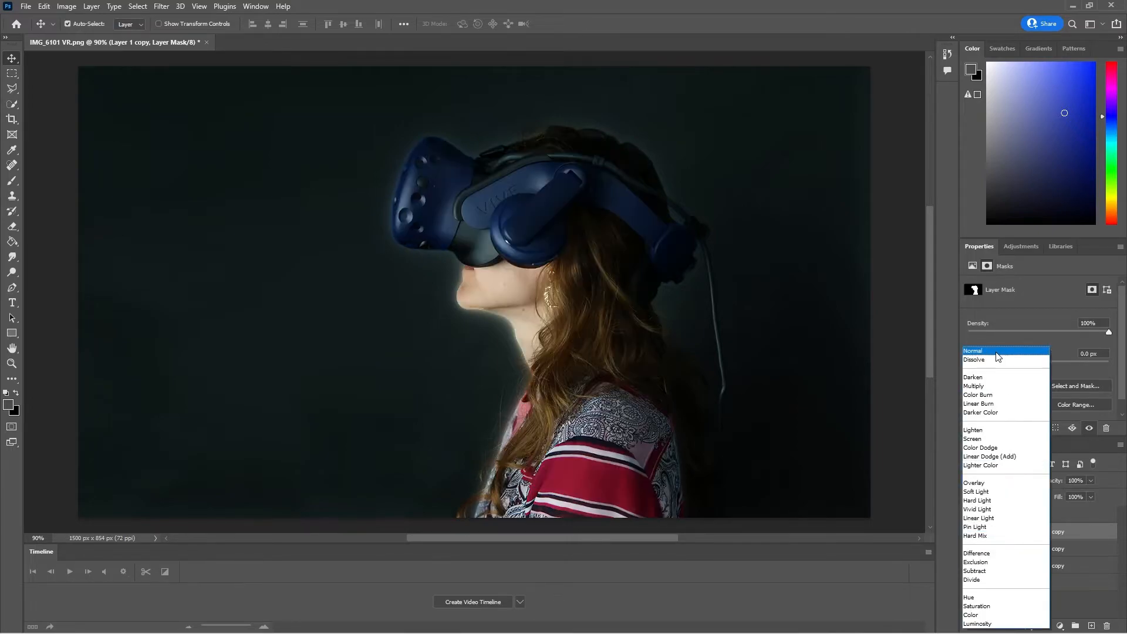
click(999, 353)
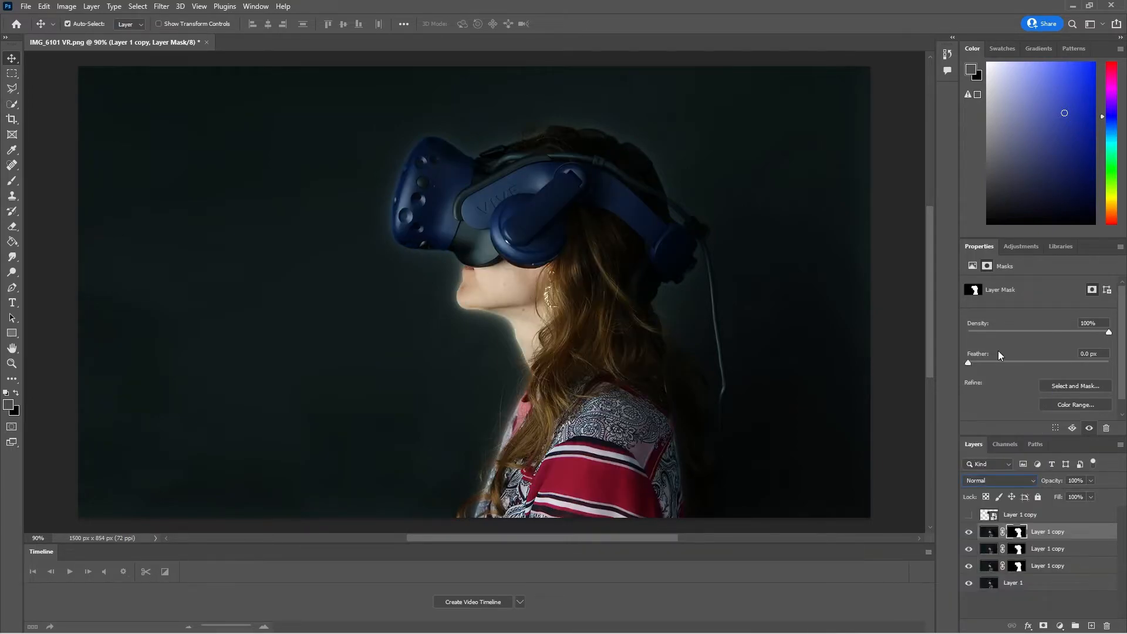
Add a Color Balance adjustment directly above Layer 1 and shift its midtones toward blue.
click(1040, 581)
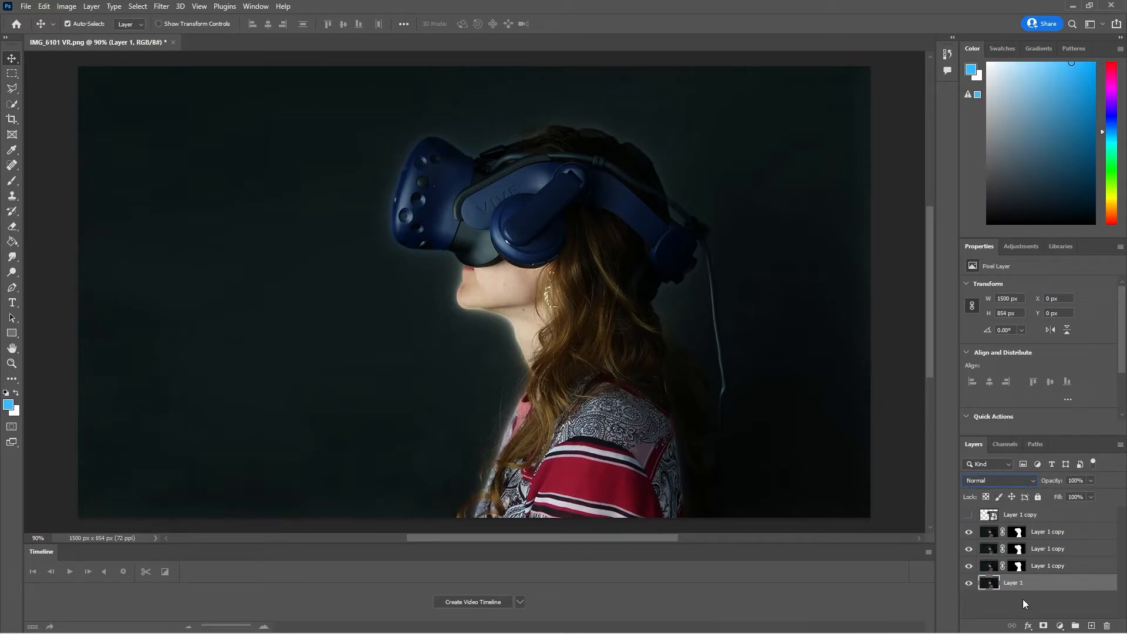
click(1060, 626)
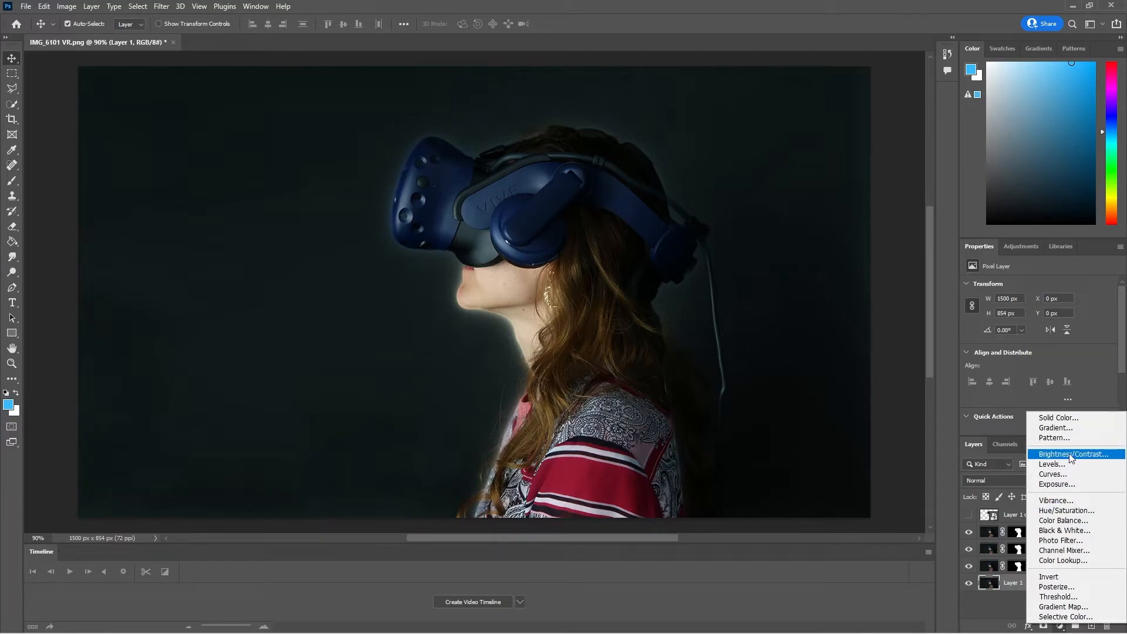
click(1063, 520)
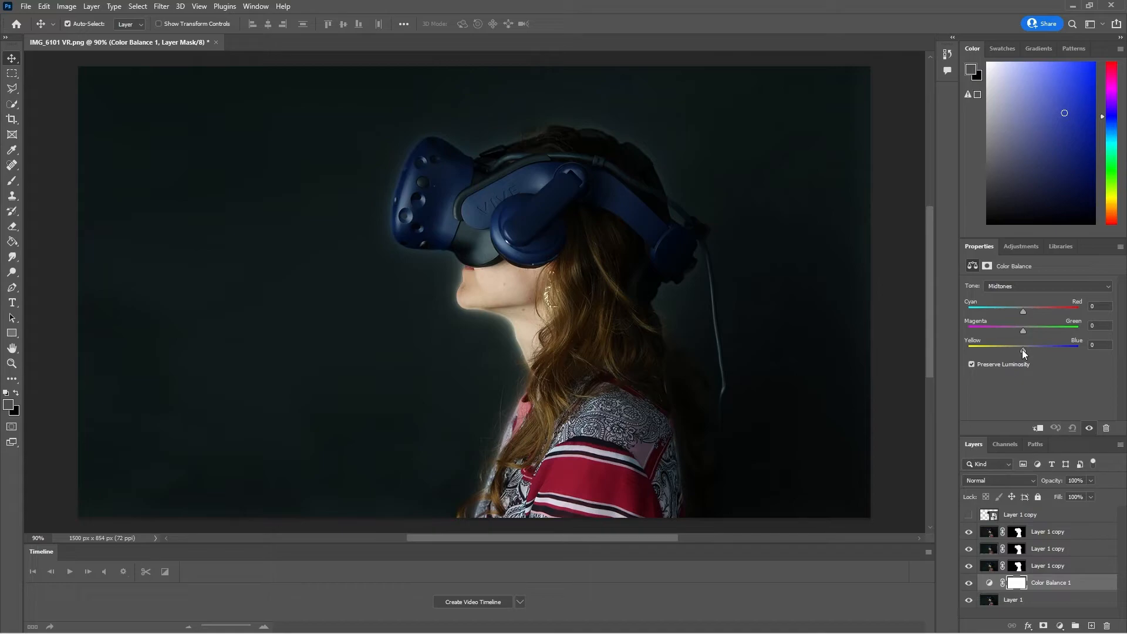
drag(1023, 350, 1036, 347)
drag(1045, 347, 1047, 347)
Add a Brightness/Contrast adjustment directly above Layer 1 with brightness -120 and contrast 16.
click(1018, 602)
click(1058, 626)
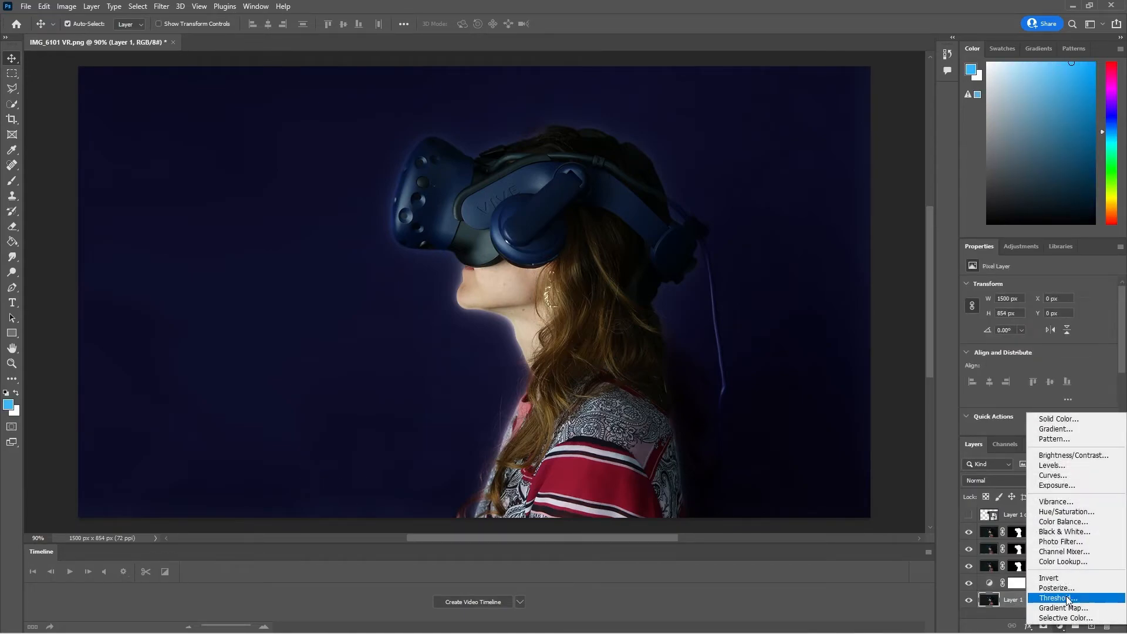
click(1088, 456)
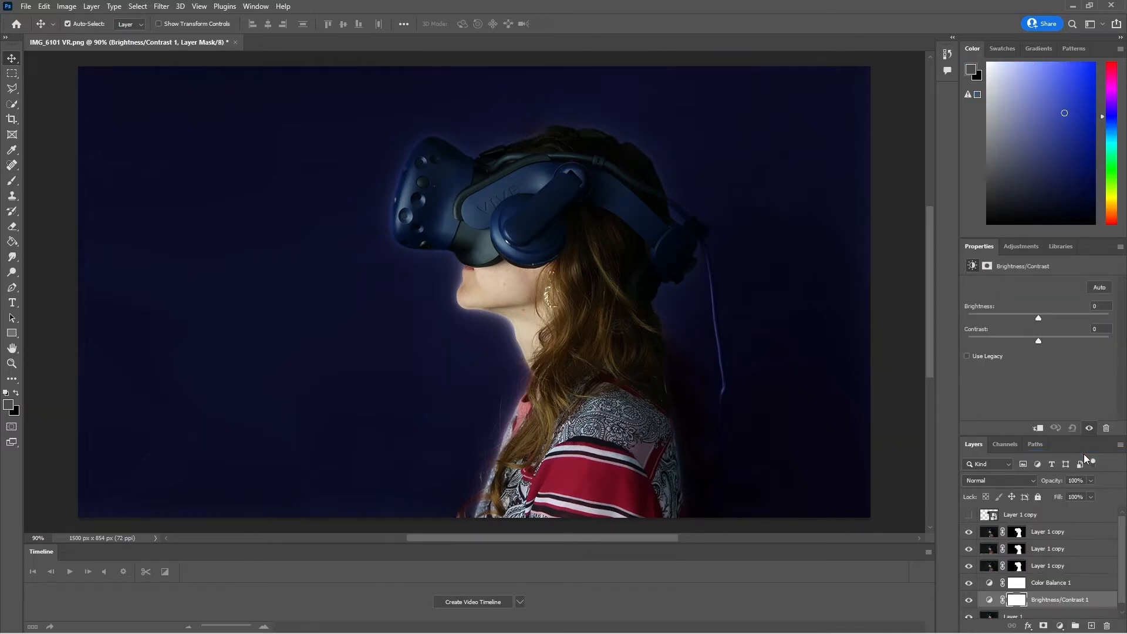
drag(1038, 317, 976, 321)
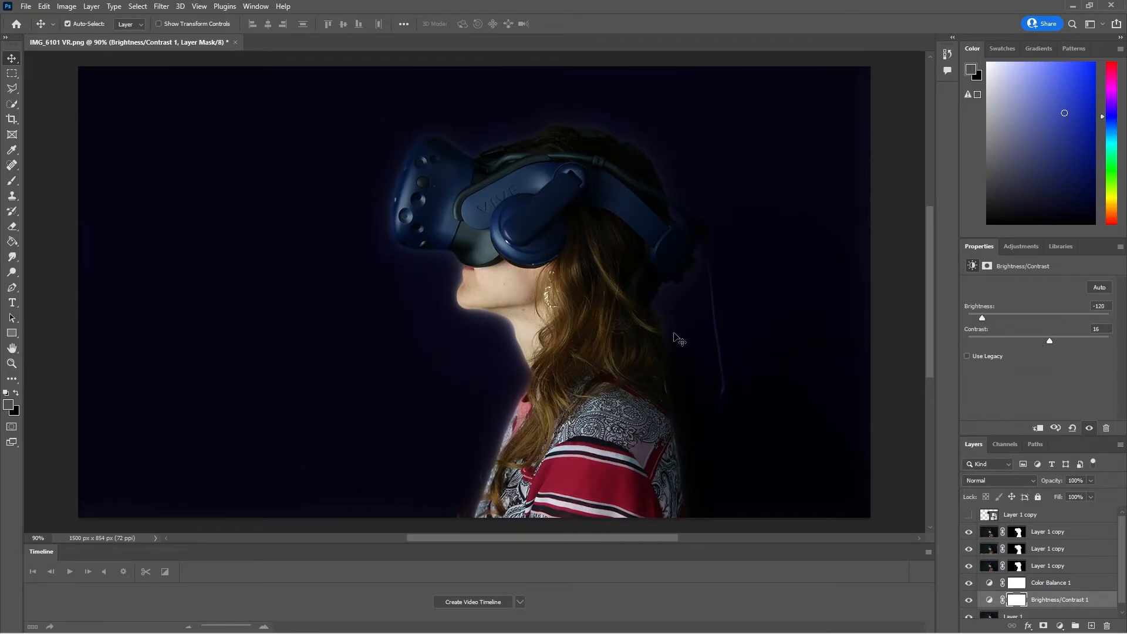
Apply another Gaussian Blur with a slightly increased radius to the upper Linear Dodge (Add) cutout copy.
click(1048, 547)
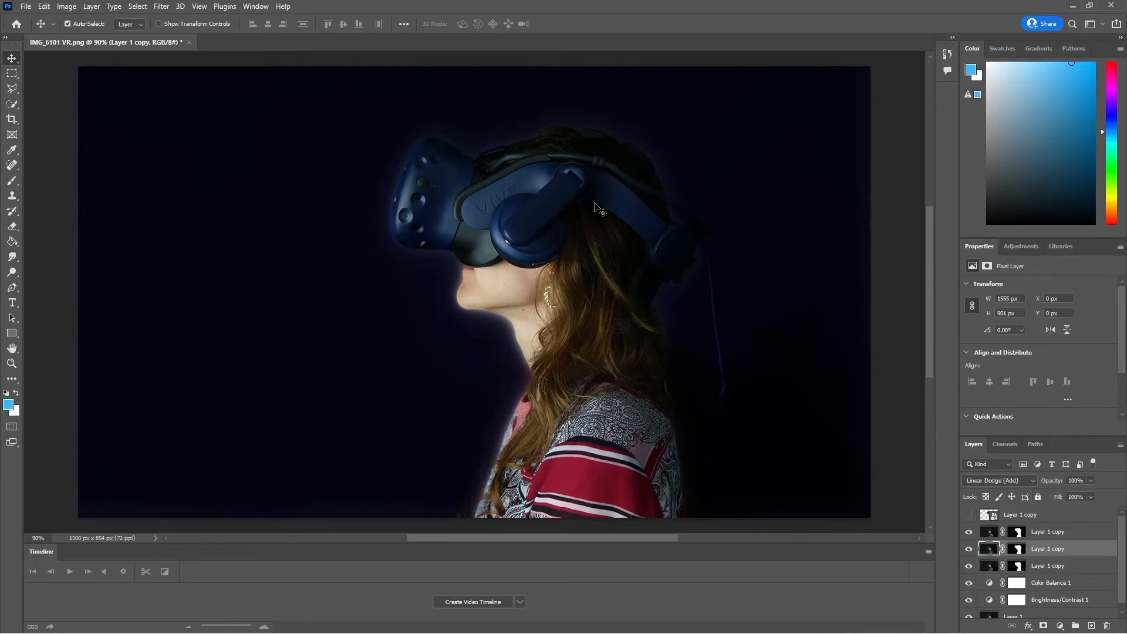
click(162, 6)
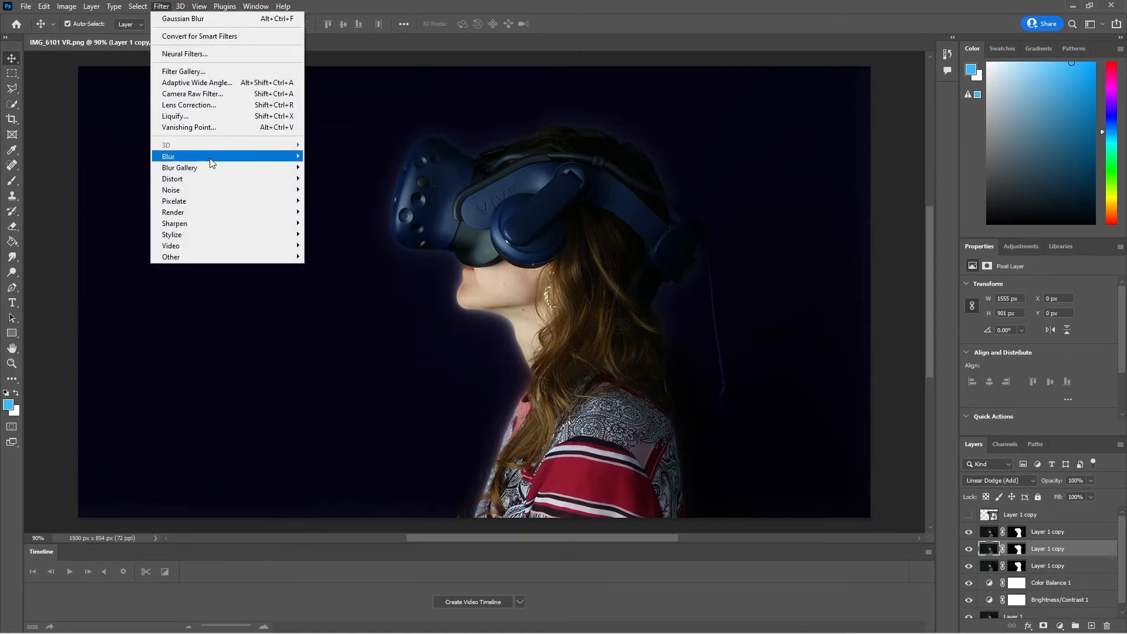
mouse_move(212, 159)
click(352, 196)
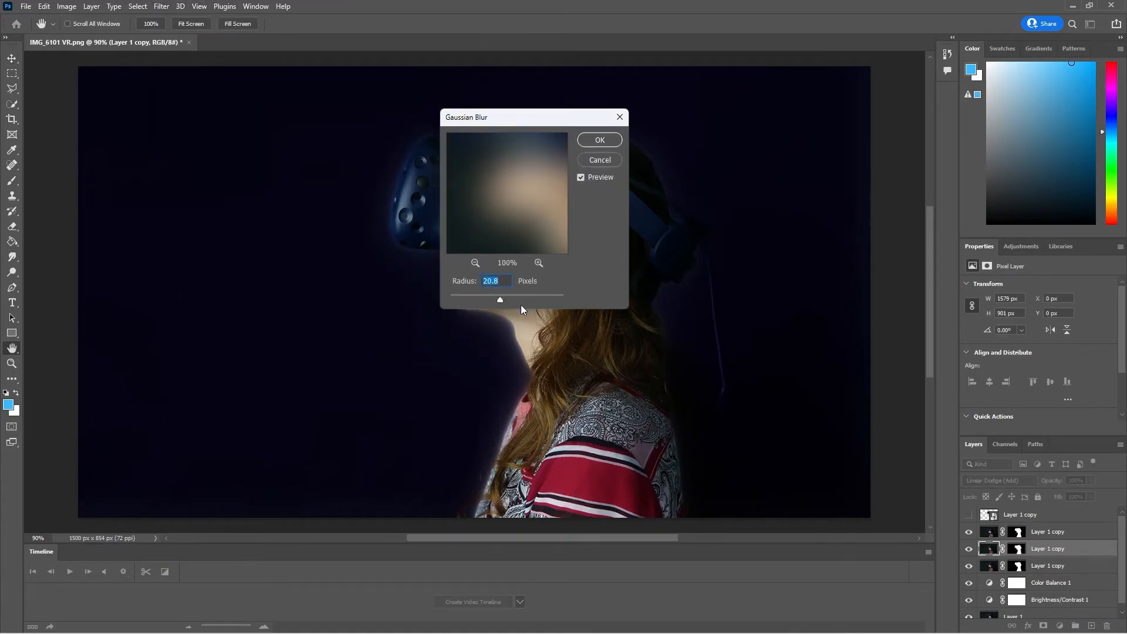
drag(505, 301, 502, 301)
click(597, 142)
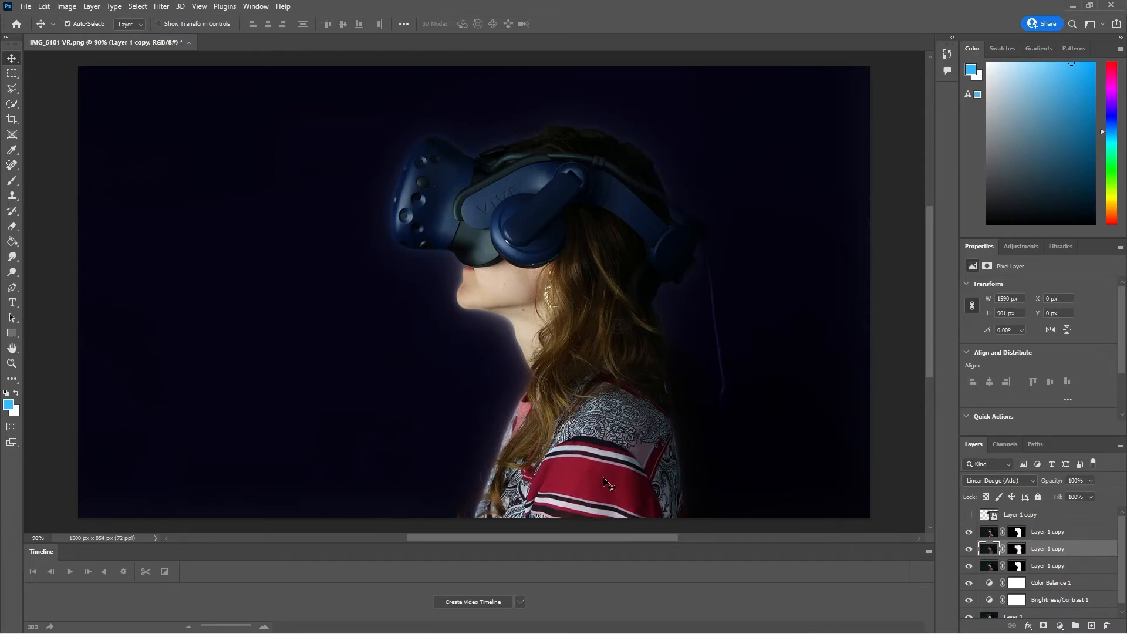
Set the uppermost masked cutout copy's blend mode to Pin Light.
click(1056, 533)
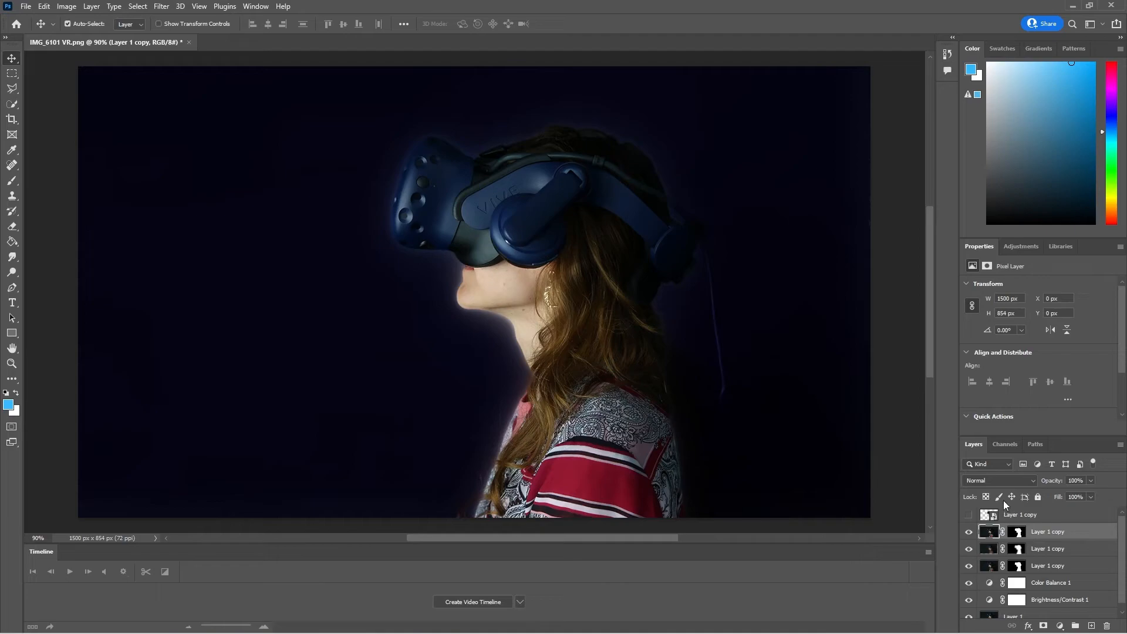
click(1031, 481)
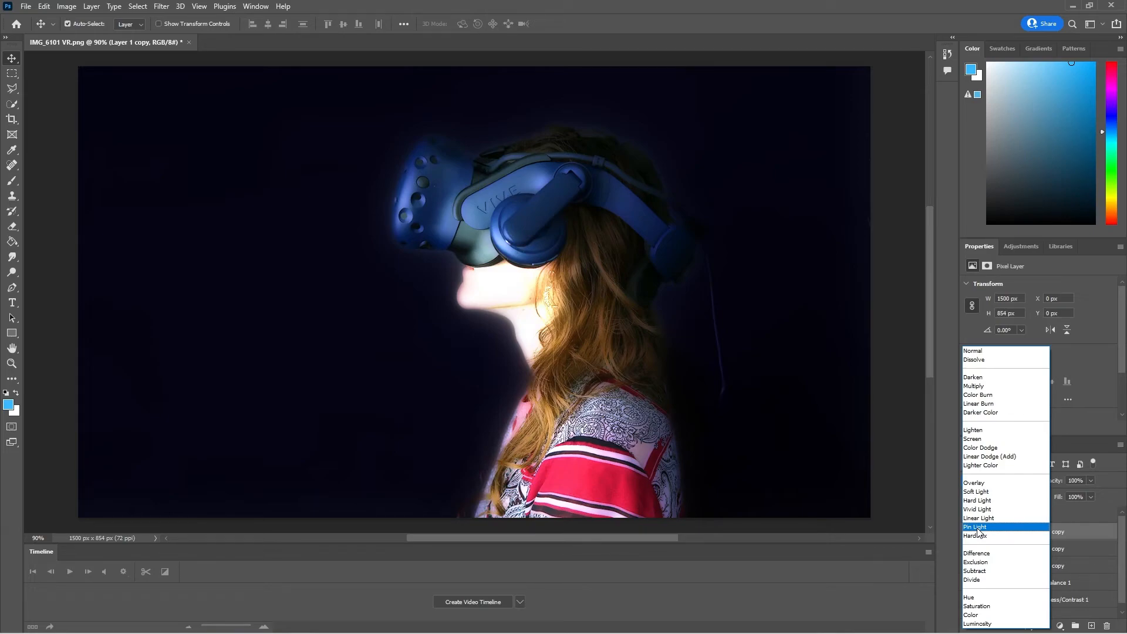
click(976, 527)
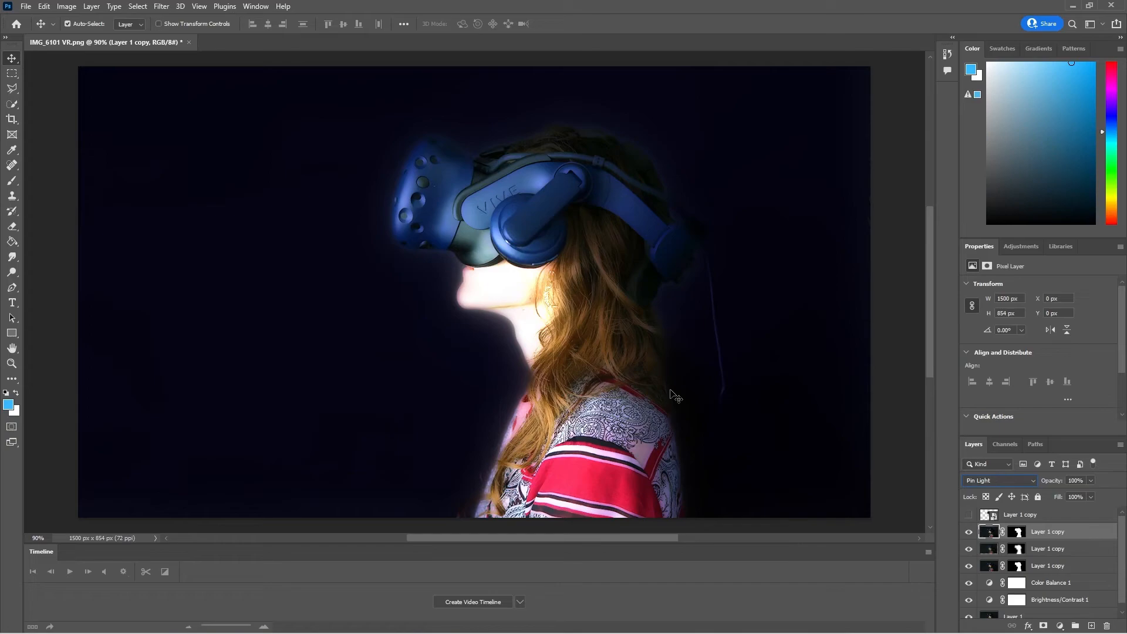
Compare other blend modes on the uppermost masked cutout copy and keep Pin Light.
click(997, 480)
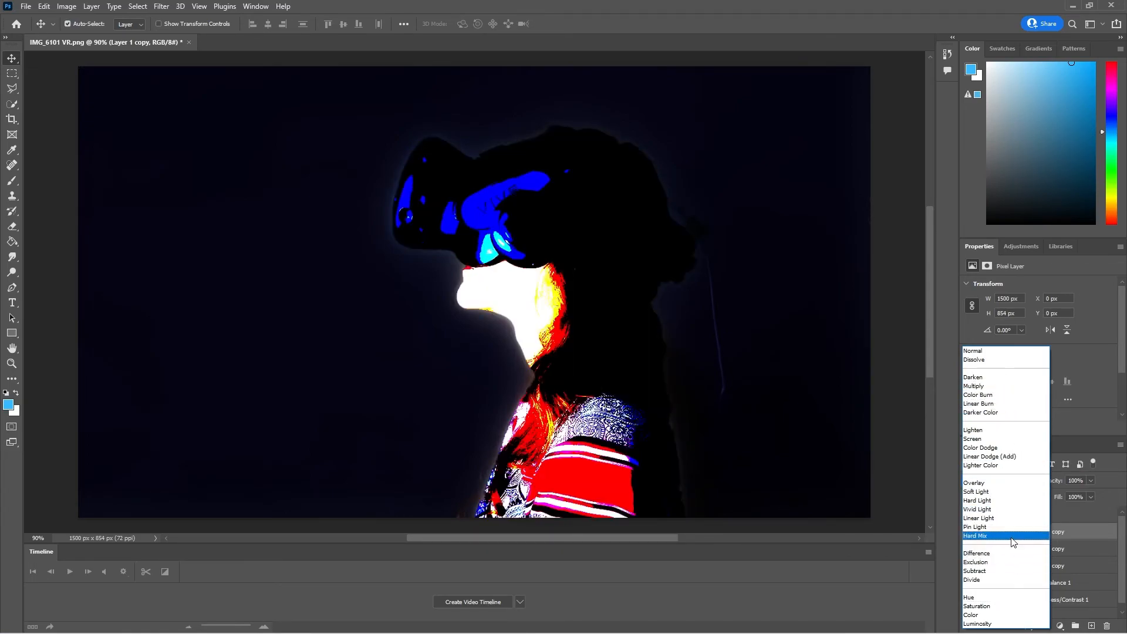
click(1012, 530)
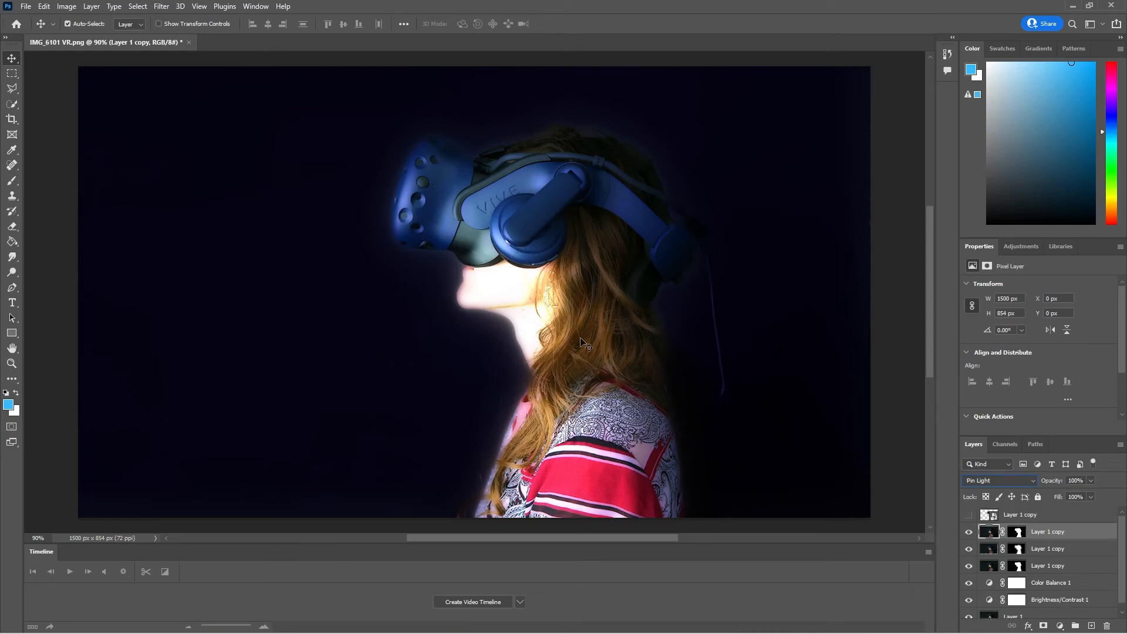
Set up an Export As of the finished image, checking the available file formats and keeping PNG.
click(27, 7)
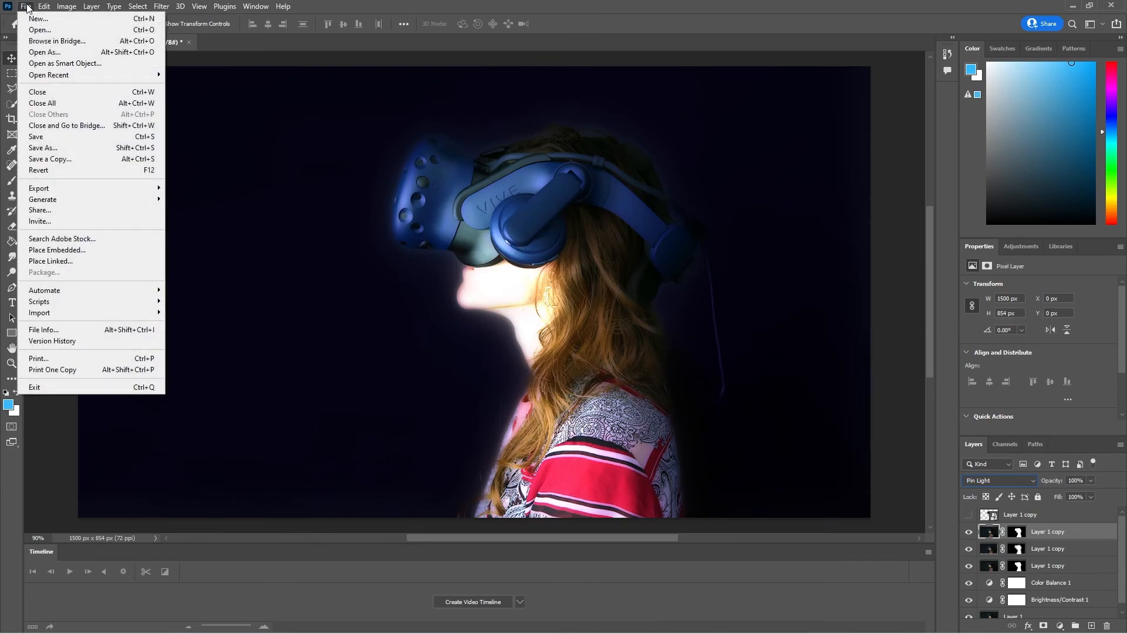
mouse_move(82, 189)
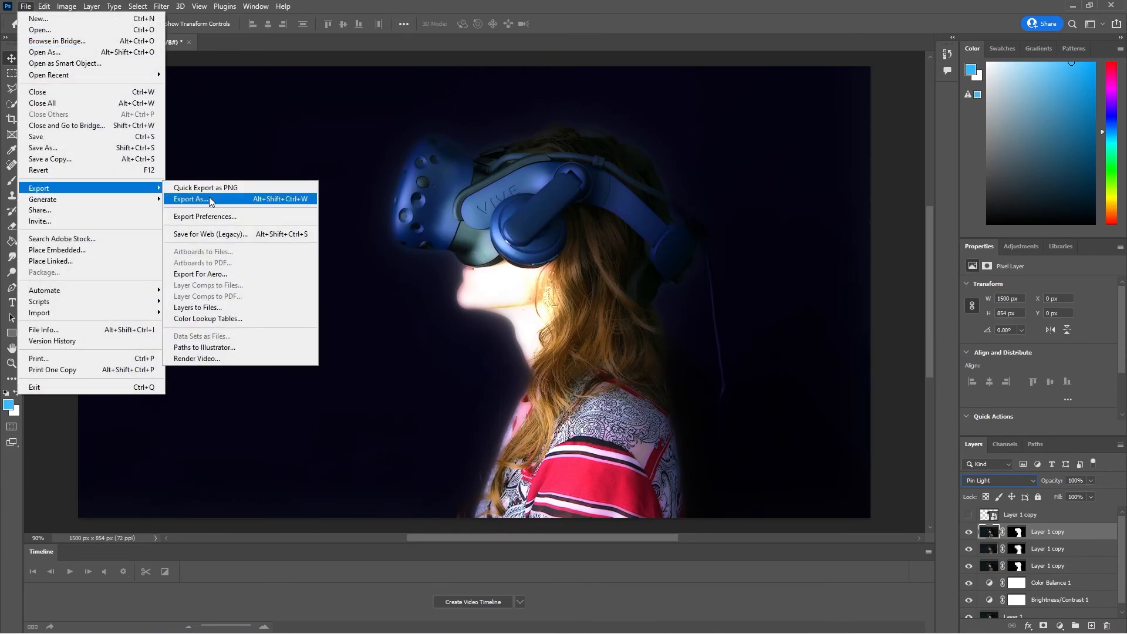
click(191, 199)
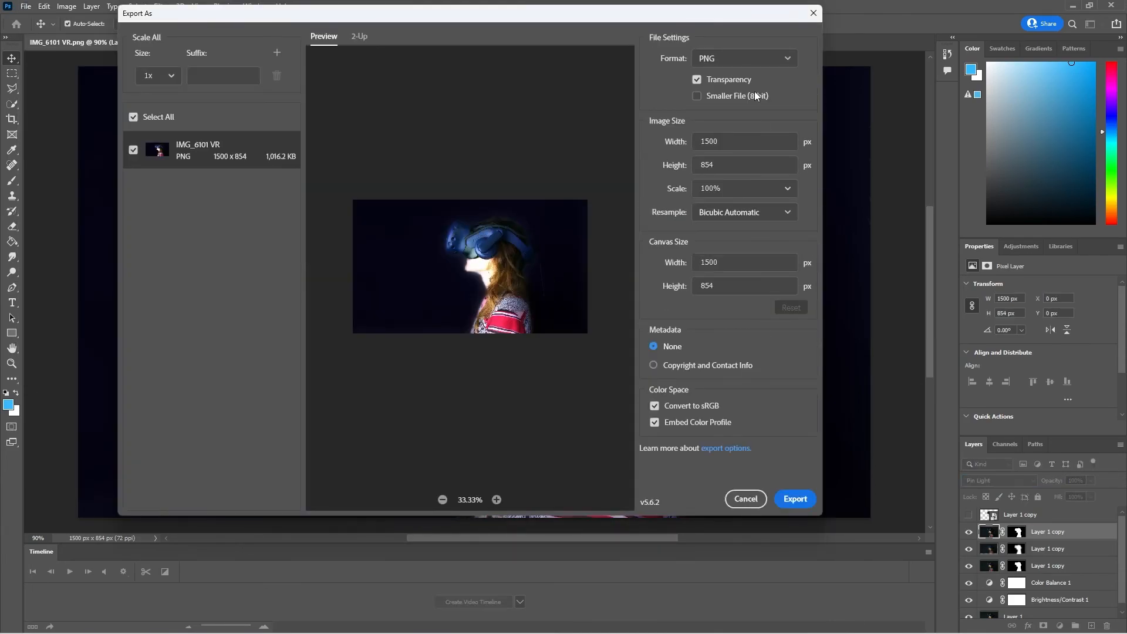
click(742, 60)
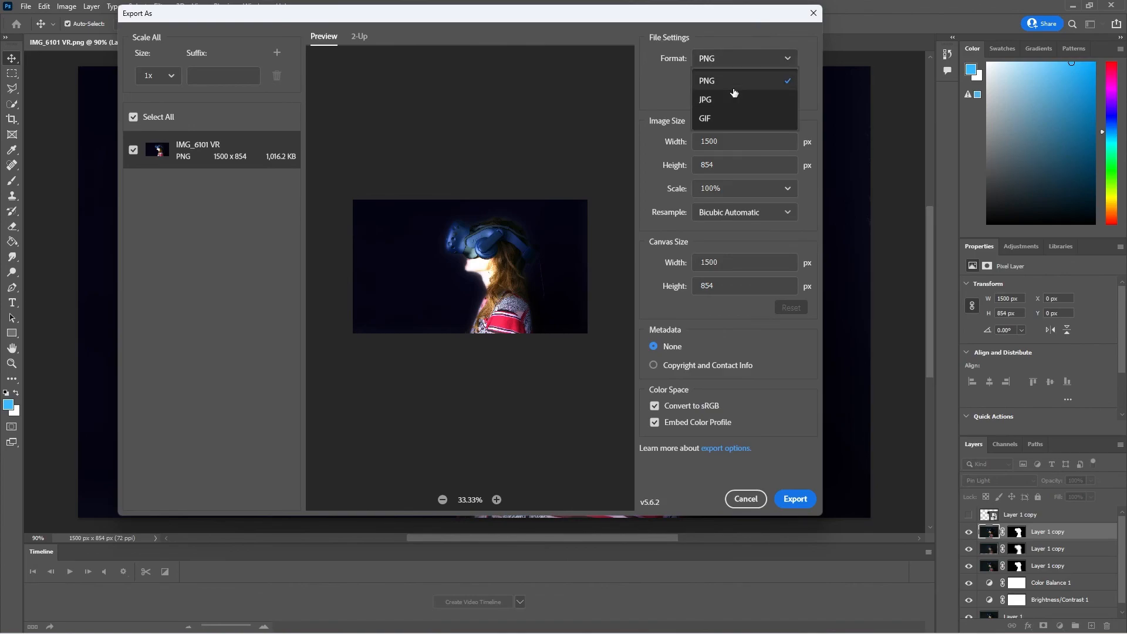
click(643, 152)
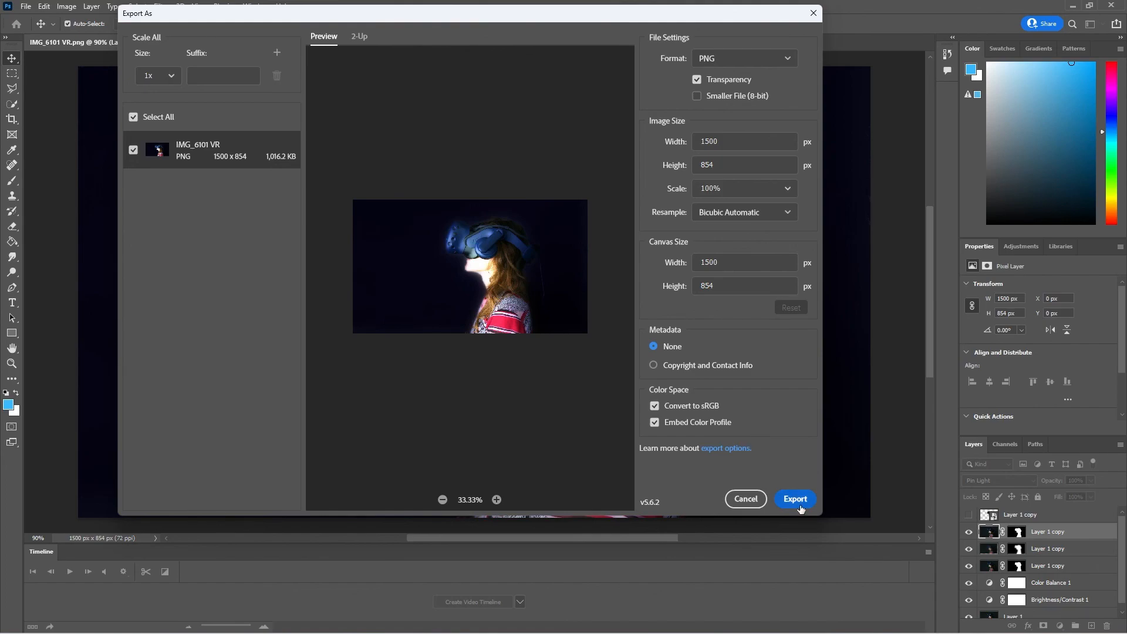